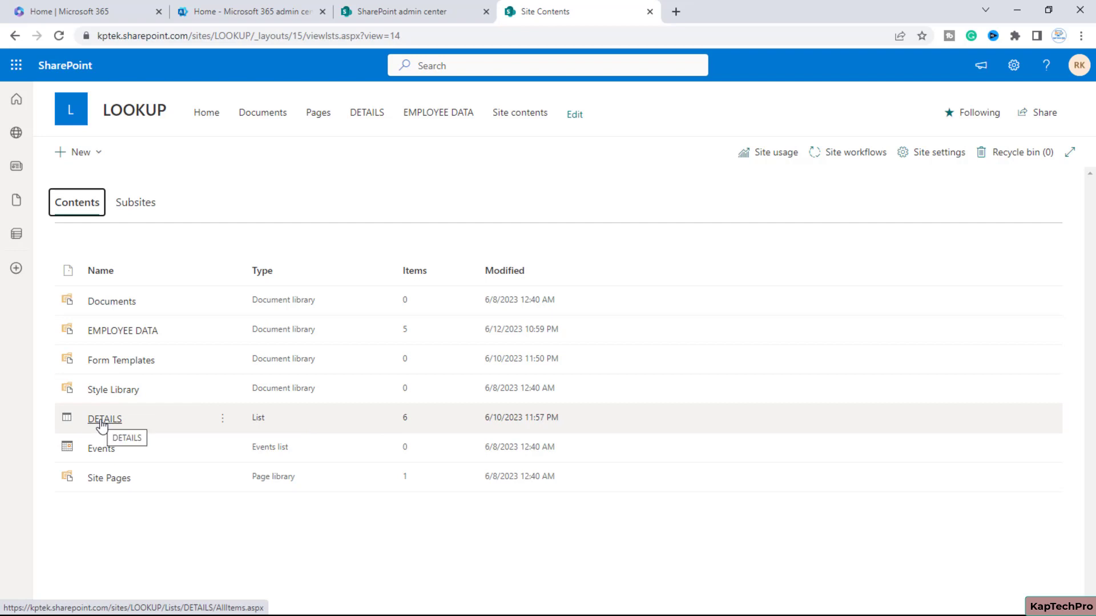
Open the DETAILS list and the EMPLOYEE DATA library in separate browser tabs and bring up the DETAILS list.
{"action": "left_click", "coordinate": [103, 423], "text": "ctrl"}
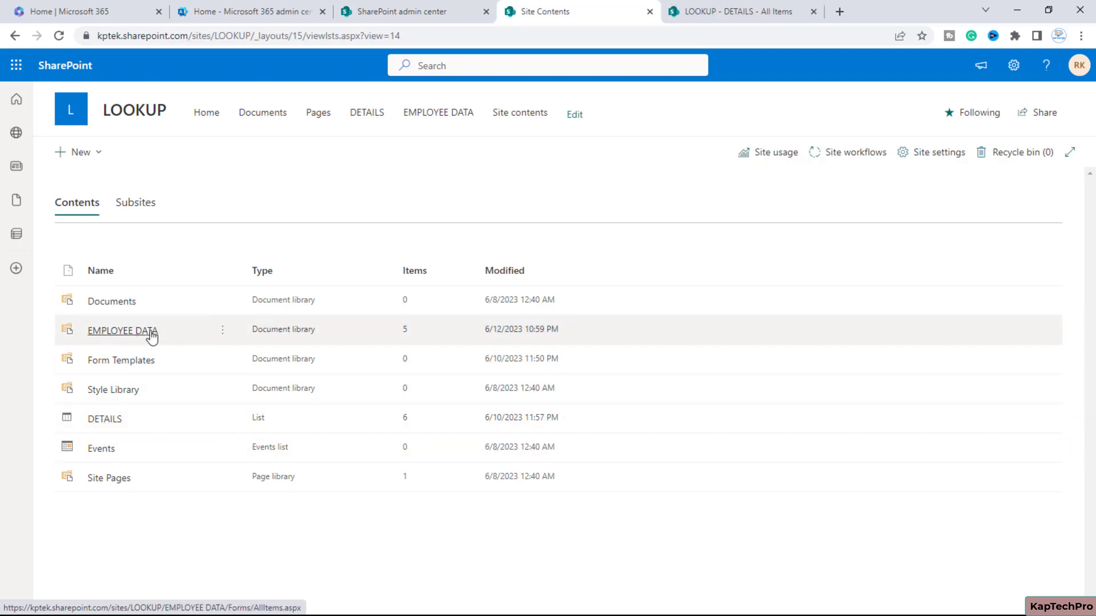
{"action": "left_click", "coordinate": [120, 335], "text": "ctrl"}
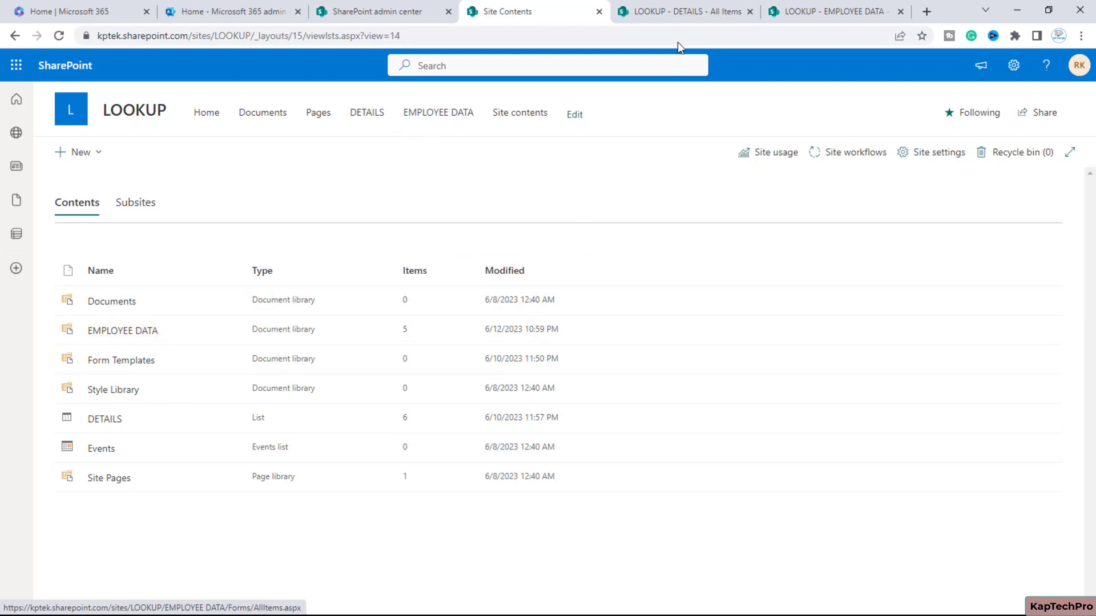
{"action": "left_click", "coordinate": [662, 16]}
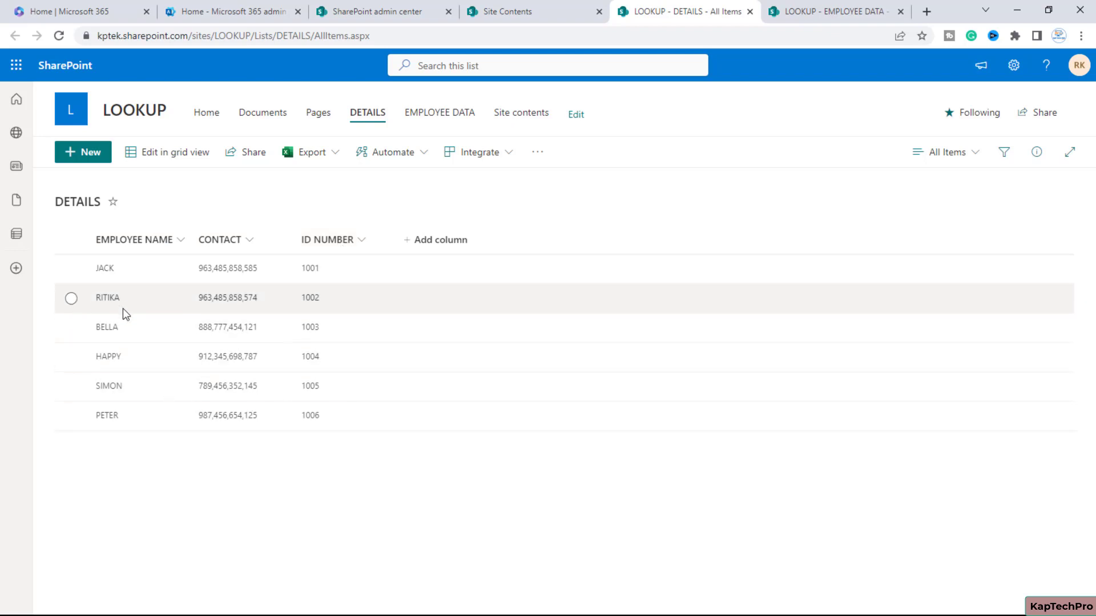
Open the list settings of DETAILS and examine its columns and their data types.
{"action": "left_click", "coordinate": [1014, 65]}
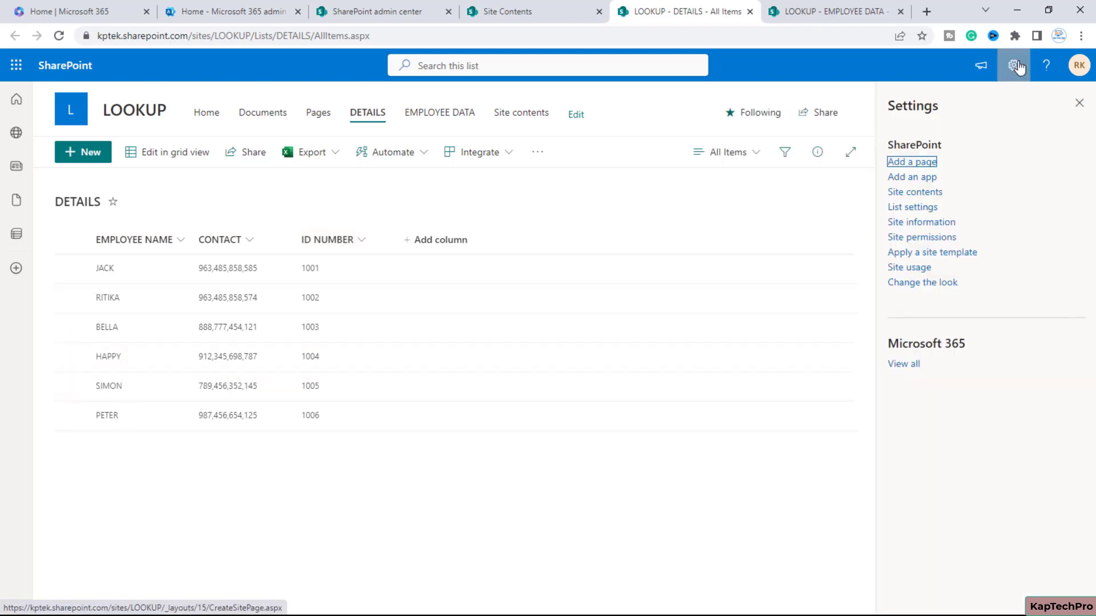
{"action": "left_click", "coordinate": [915, 209]}
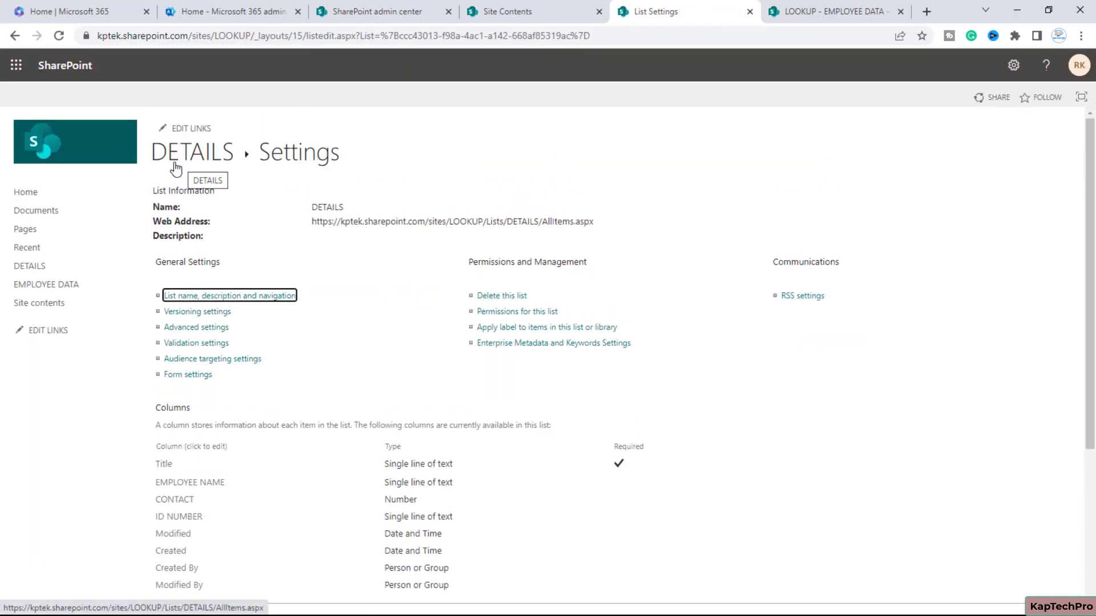
{"action": "scroll", "coordinate": [222, 223], "scroll_direction": "down", "scroll_amount": 1}
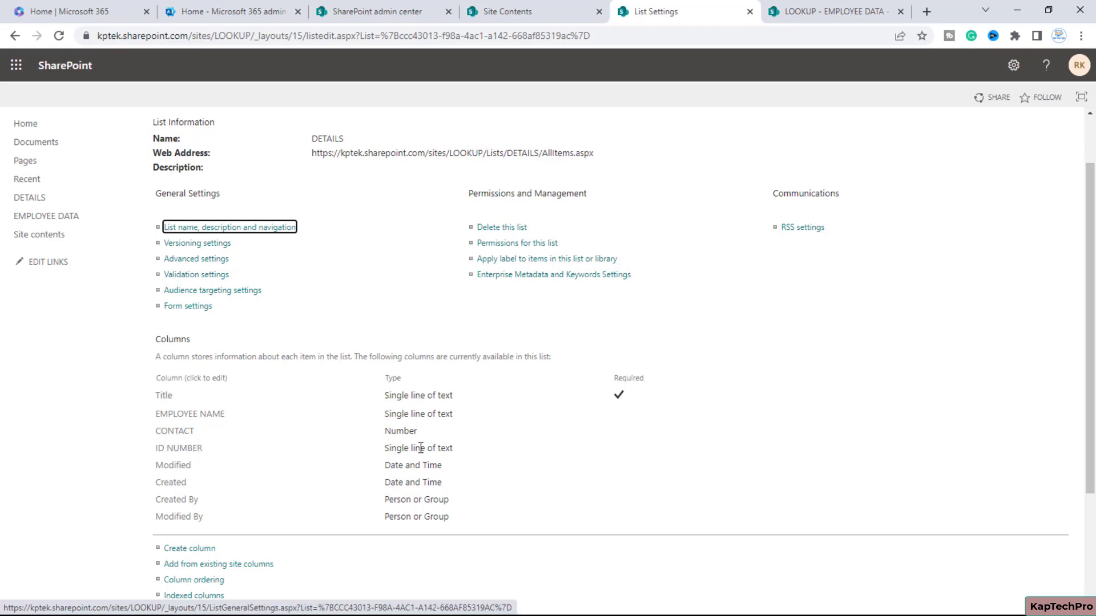
{"action": "scroll", "coordinate": [418, 444], "scroll_direction": "up", "scroll_amount": 2}
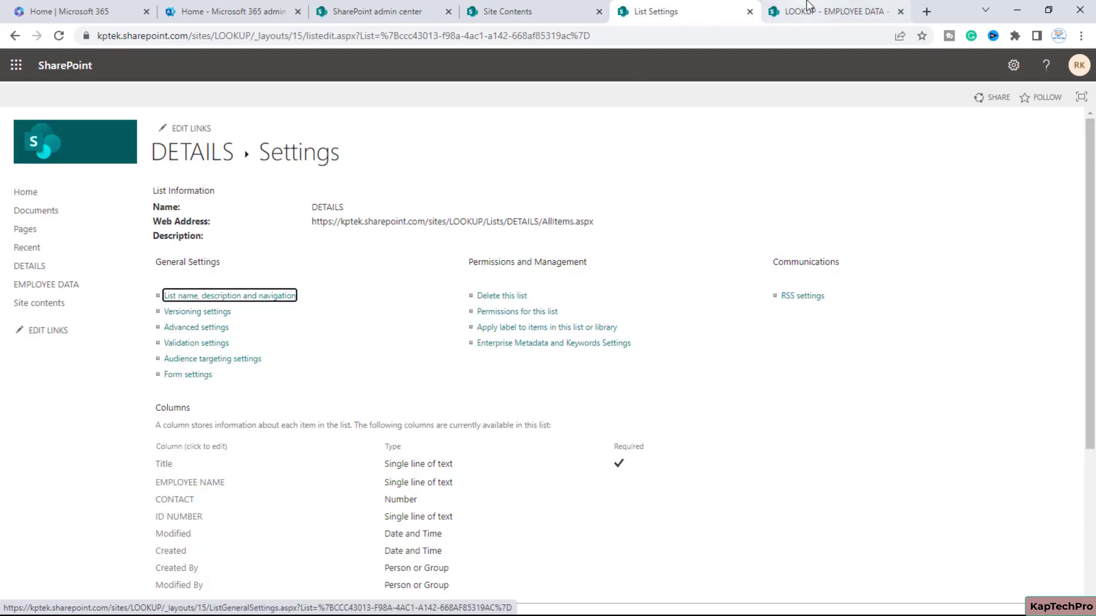
Open the full library settings of EMPLOYEE DATA and start creating a new column there.
{"action": "left_click", "coordinate": [831, 10]}
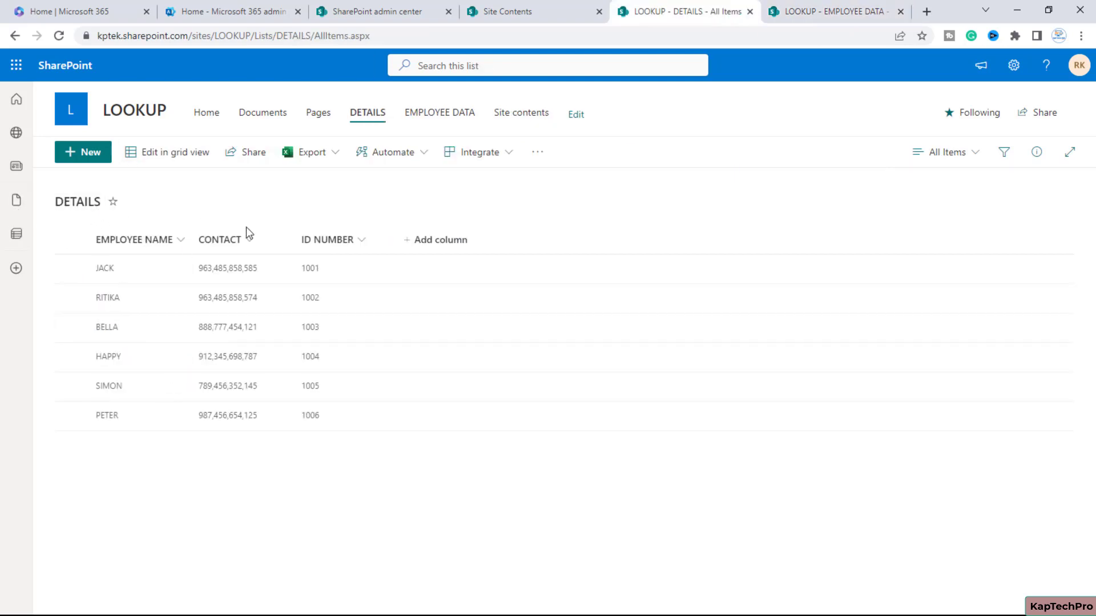
{"action": "left_click", "coordinate": [849, 11]}
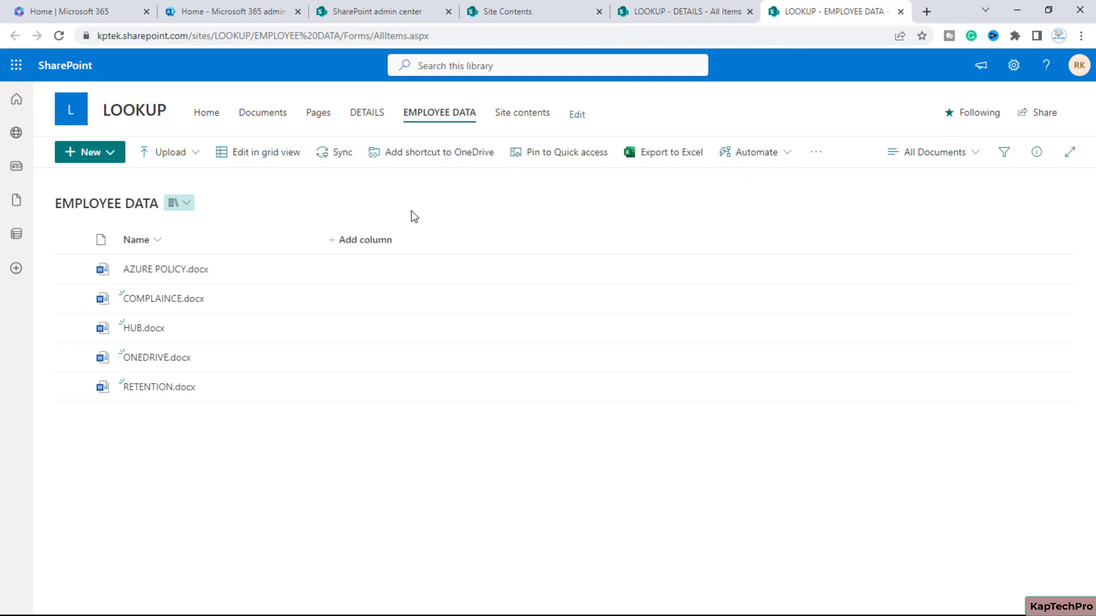
{"action": "left_click", "coordinate": [1014, 65]}
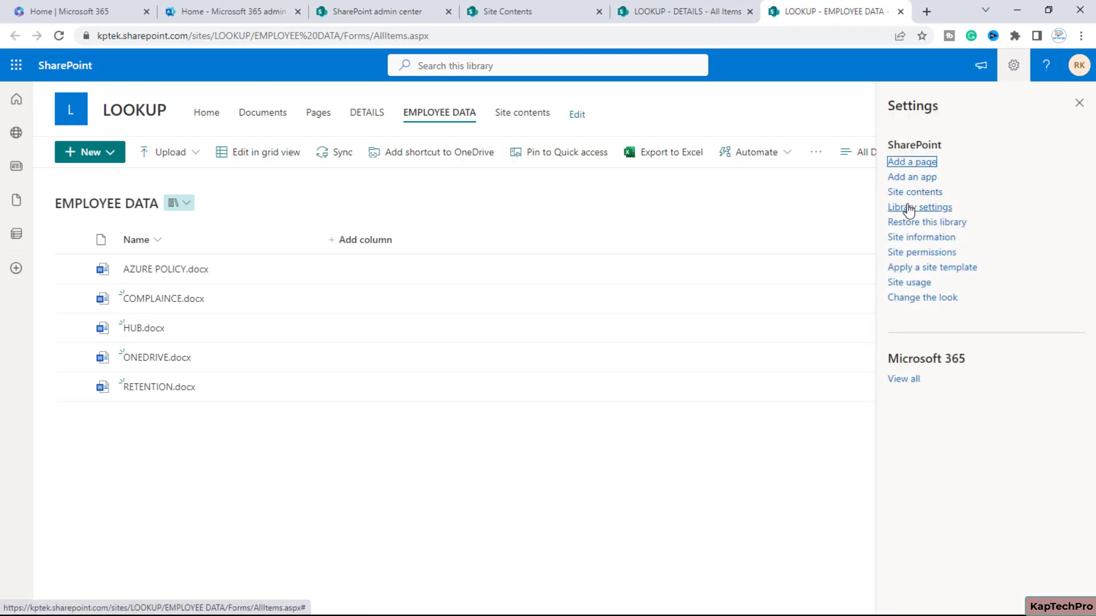
{"action": "left_click", "coordinate": [913, 206]}
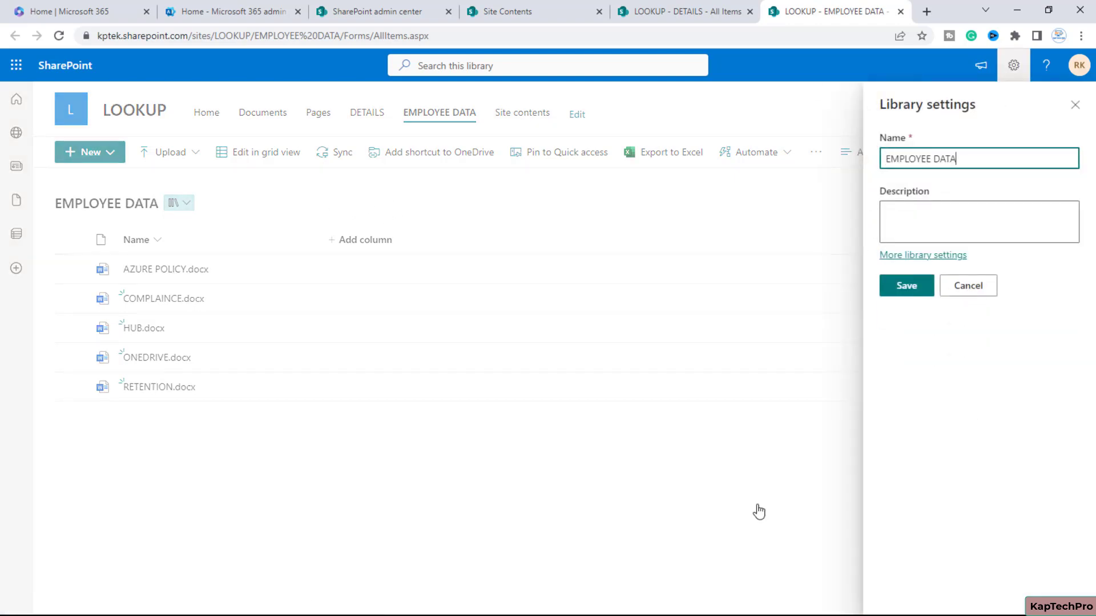
{"action": "left_click", "coordinate": [893, 258]}
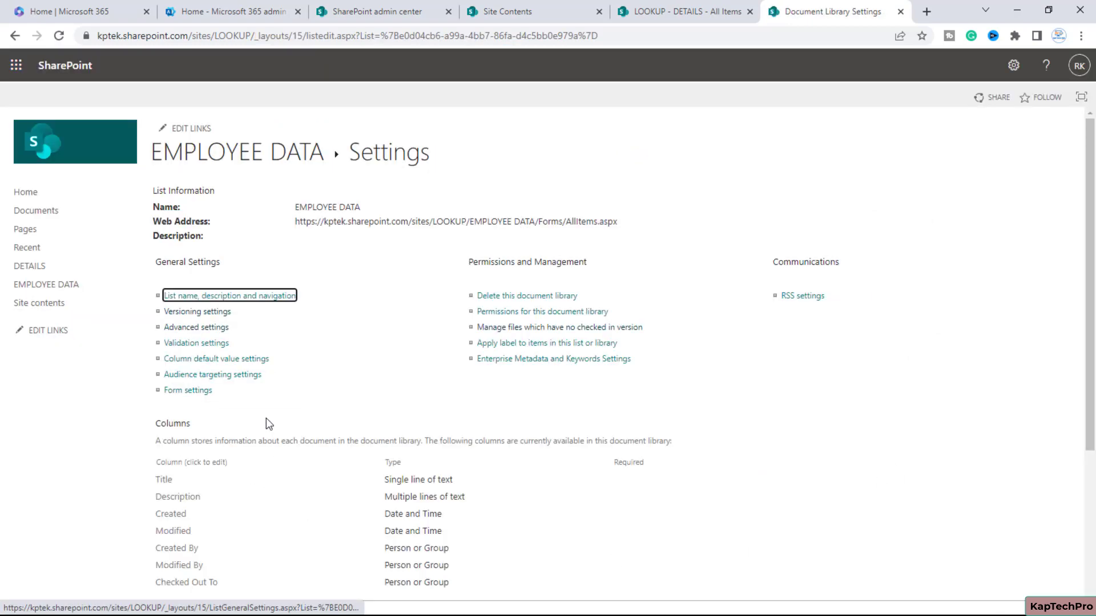
{"action": "scroll", "coordinate": [267, 421], "scroll_direction": "down", "scroll_amount": 3}
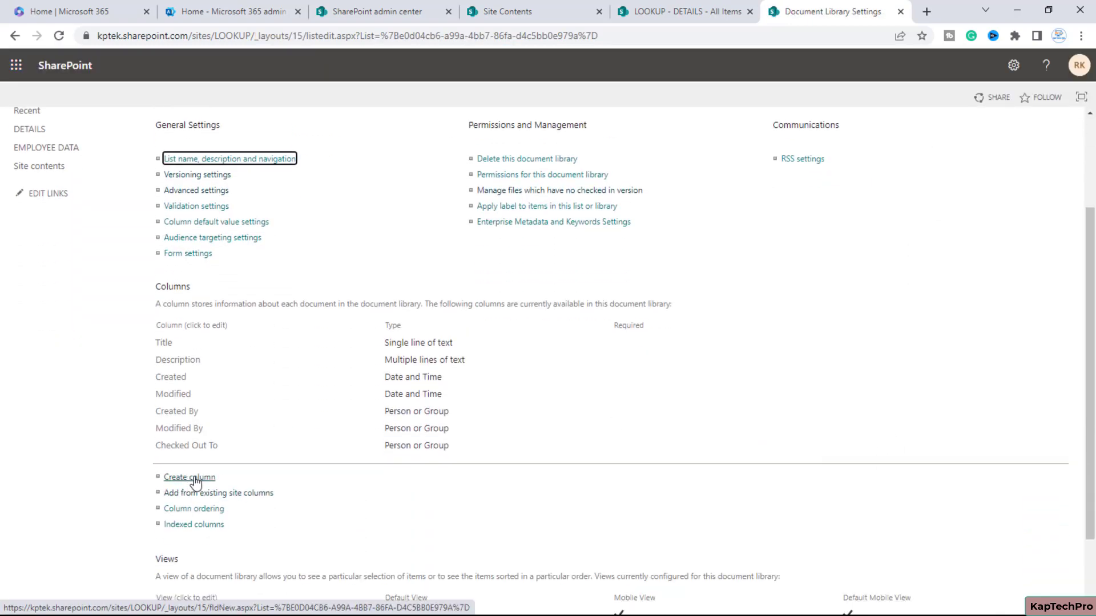
{"action": "left_click", "coordinate": [194, 483]}
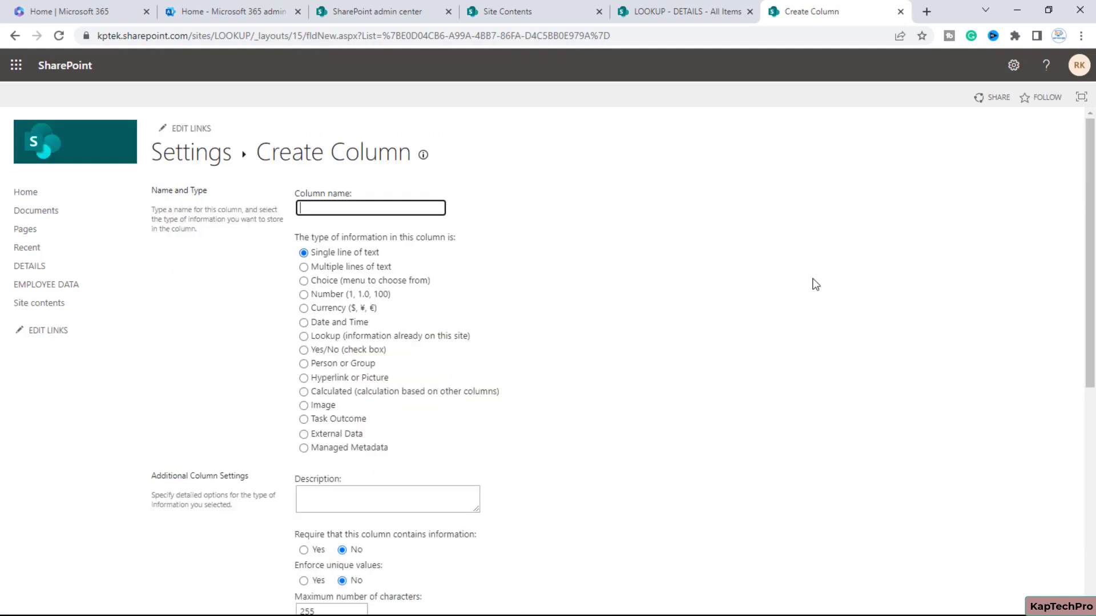
Name the new column Employee Name and set its information type to Lookup (information already on this site).
{"action": "scroll", "coordinate": [194, 319], "scroll_direction": "down", "scroll_amount": 1}
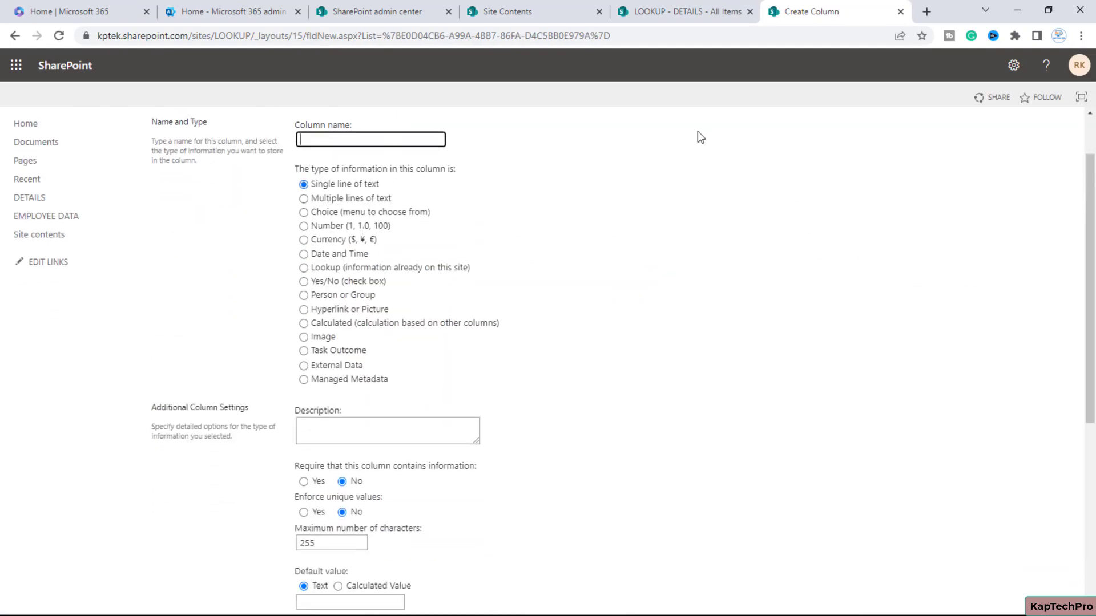
{"action": "type", "text": "Employee Name"}
{"action": "left_click", "coordinate": [303, 269]}
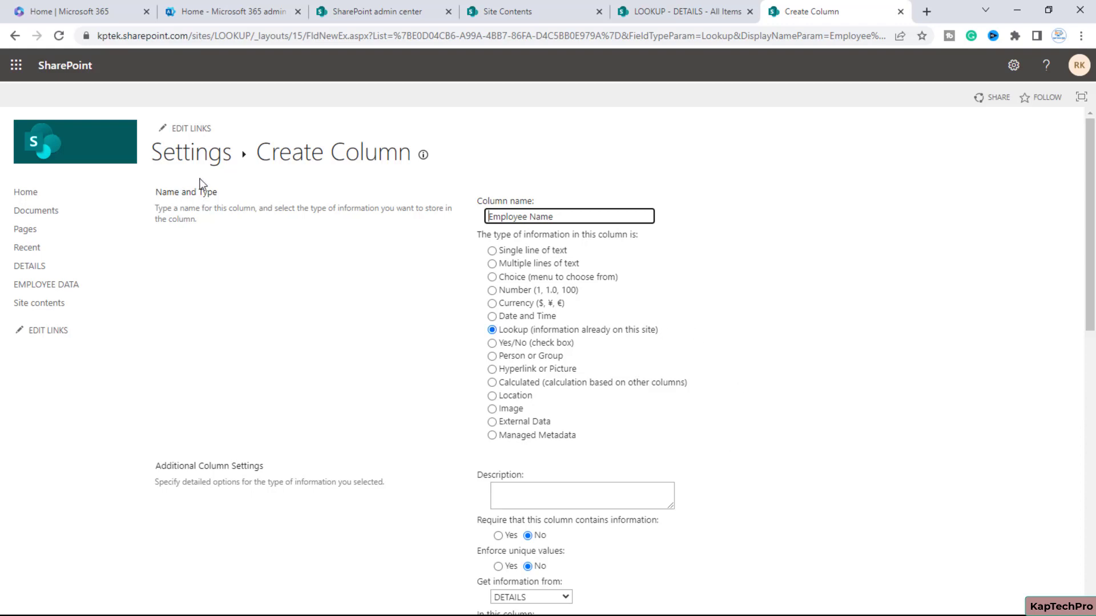
Compare the available lookup sources with the site contents and set the column to get its information from the DETAILS list.
{"action": "scroll", "coordinate": [765, 454], "scroll_direction": "down", "scroll_amount": 3}
{"action": "left_click", "coordinate": [504, 291]}
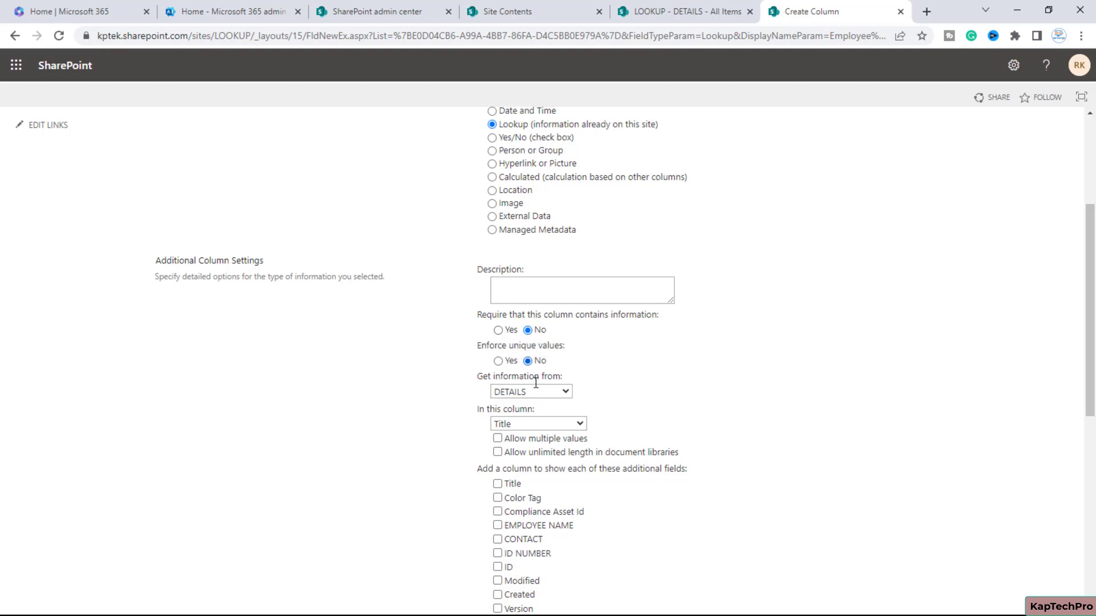
{"action": "scroll", "coordinate": [535, 388], "scroll_direction": "down", "scroll_amount": 1}
{"action": "scroll", "coordinate": [534, 390], "scroll_direction": "down", "scroll_amount": 1}
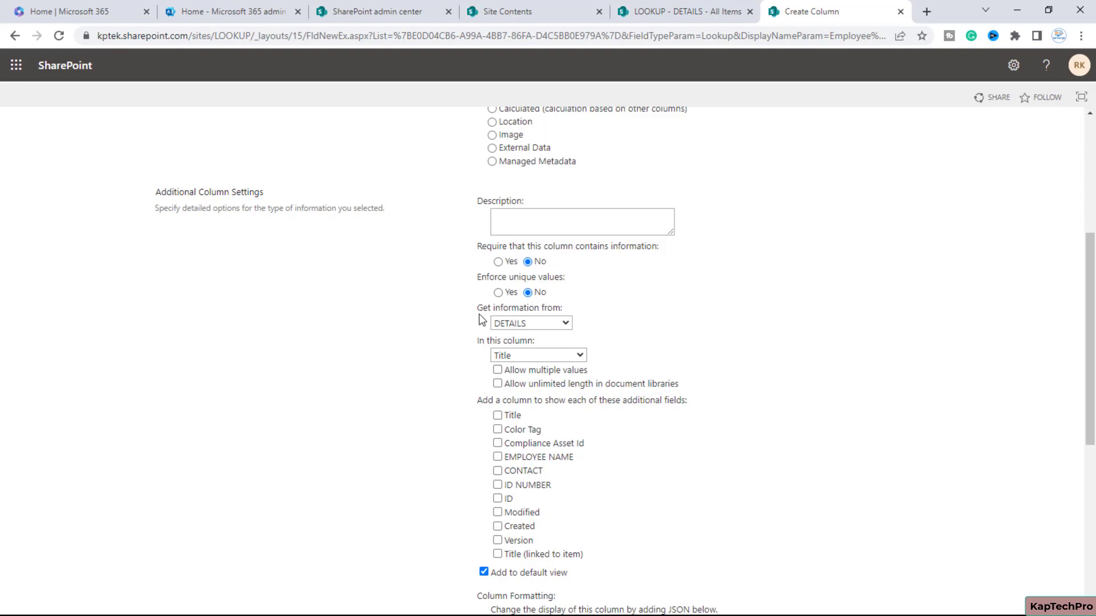
{"action": "left_click", "coordinate": [565, 325]}
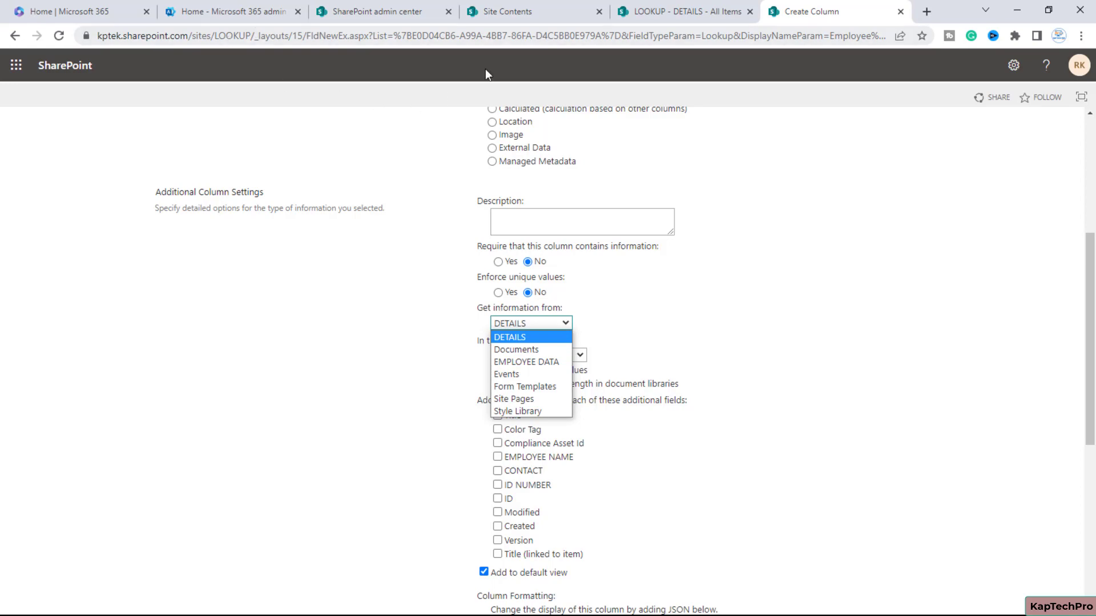
{"action": "left_click", "coordinate": [506, 11]}
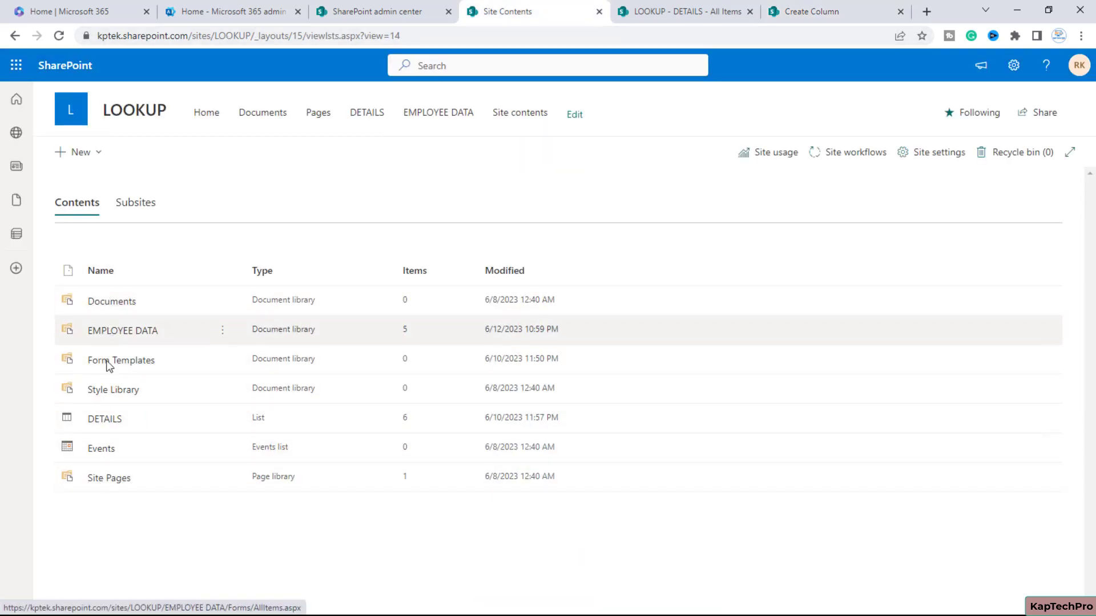
{"action": "left_click", "coordinate": [726, 16]}
{"action": "left_click", "coordinate": [768, 14]}
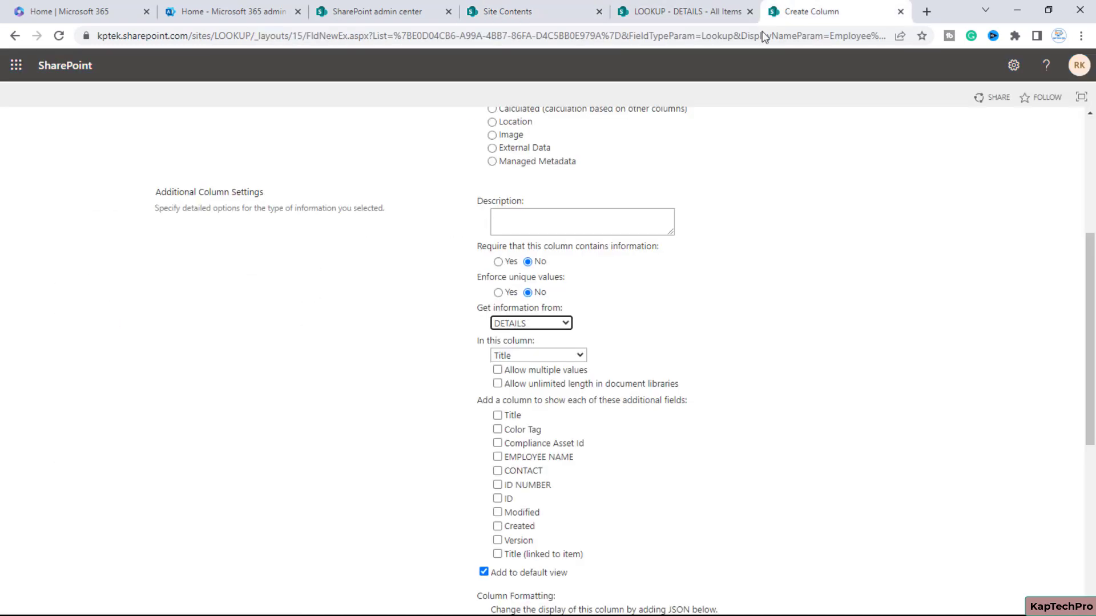
{"action": "left_click", "coordinate": [529, 325]}
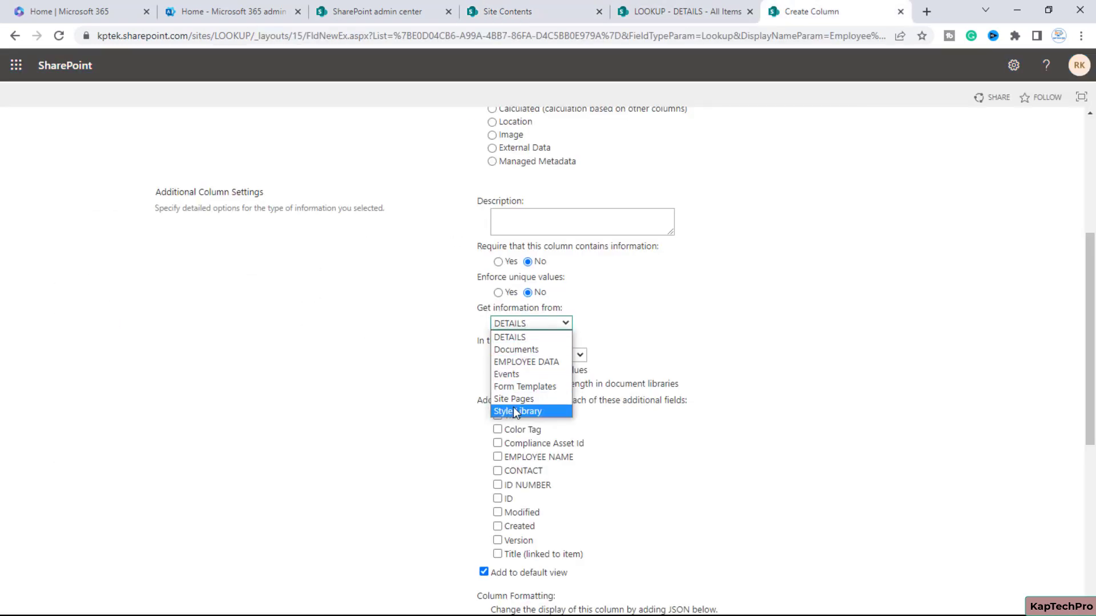
{"action": "left_click", "coordinate": [513, 337]}
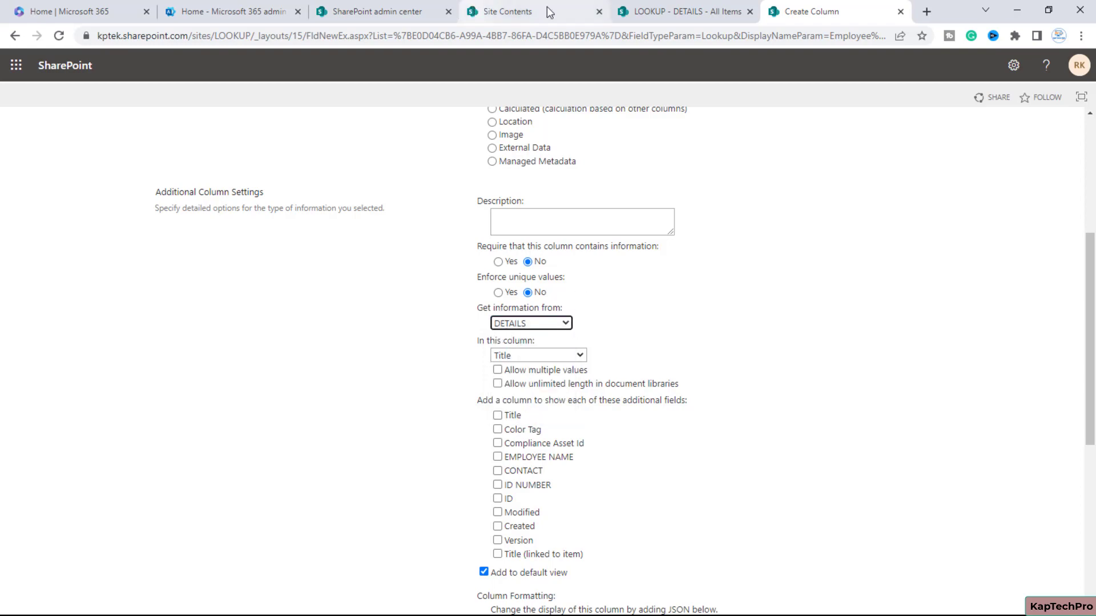
Check the columns in the DETAILS list and choose EMPLOYEE NAME as the source column for the lookup.
{"action": "left_click", "coordinate": [711, 7]}
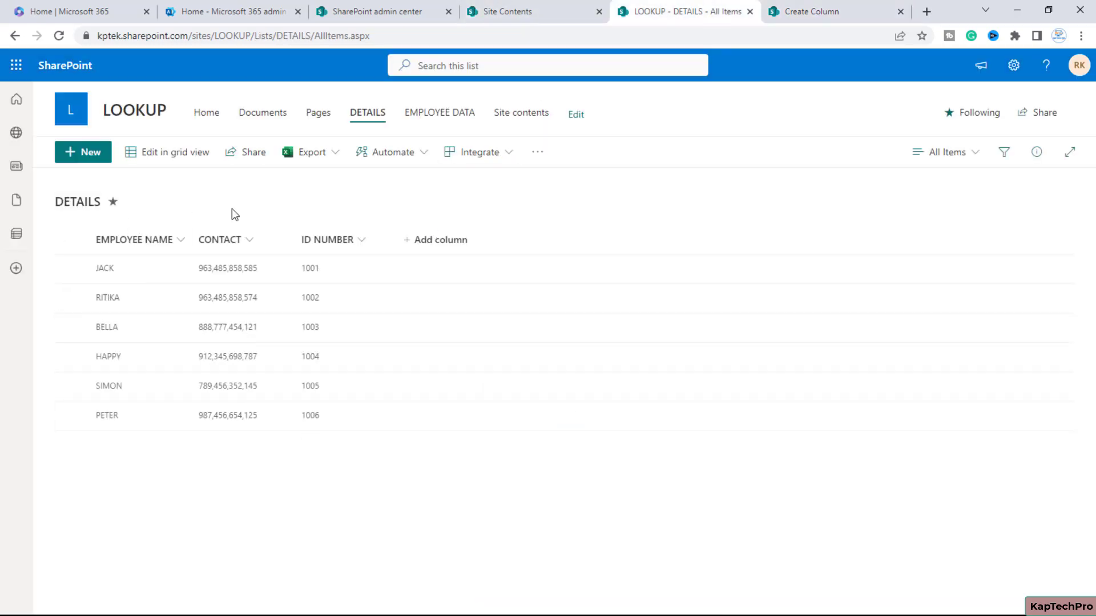
{"action": "left_click", "coordinate": [867, 6]}
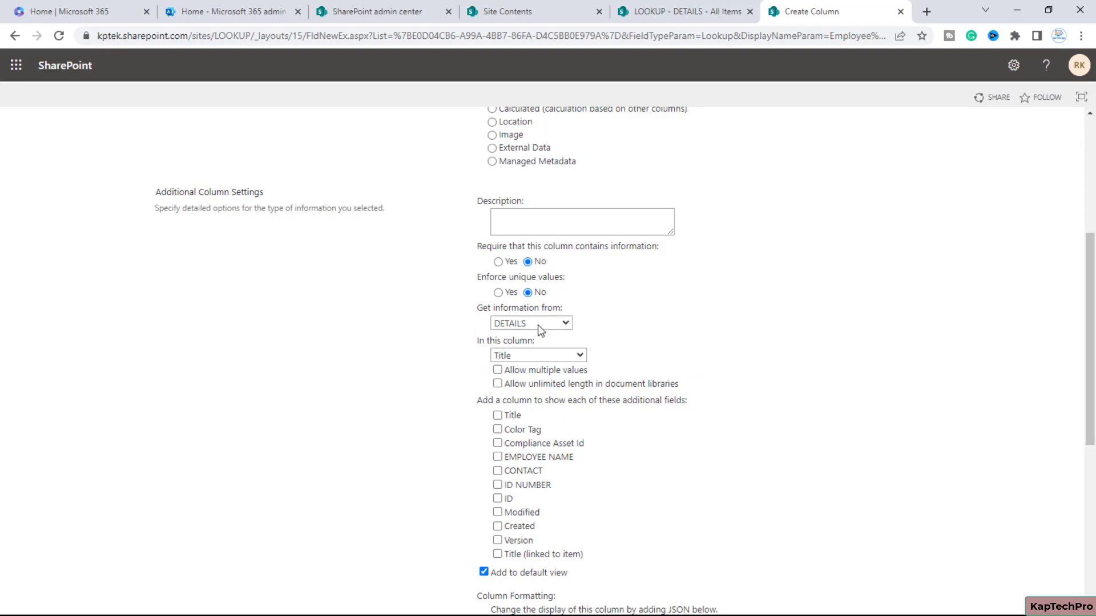
{"action": "key", "text": "ctrl+shift+Tab"}
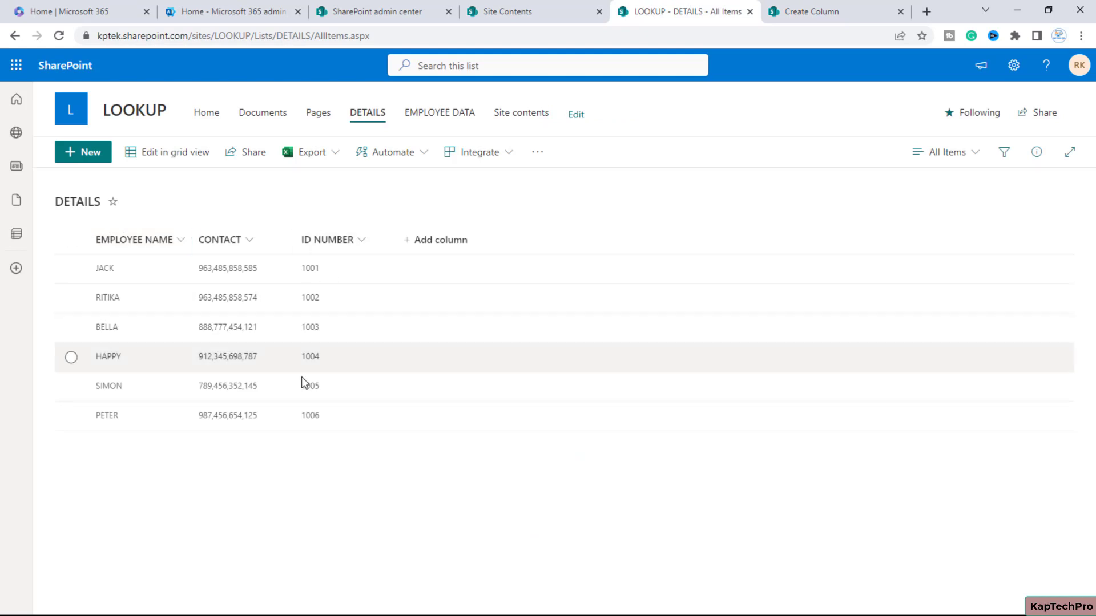
{"action": "left_click", "coordinate": [848, 6]}
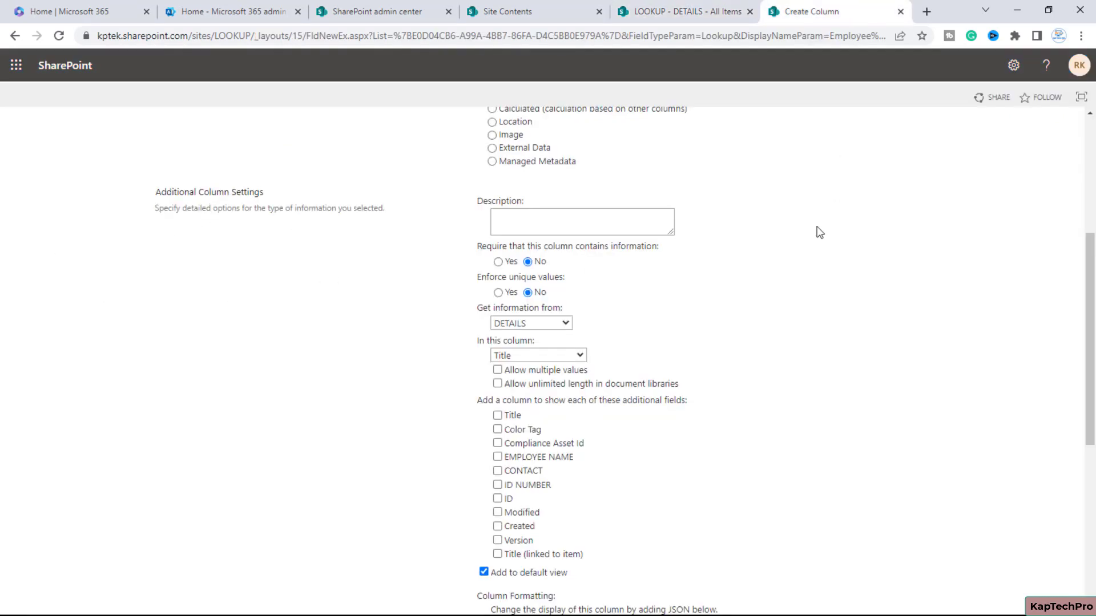
{"action": "left_click", "coordinate": [573, 357]}
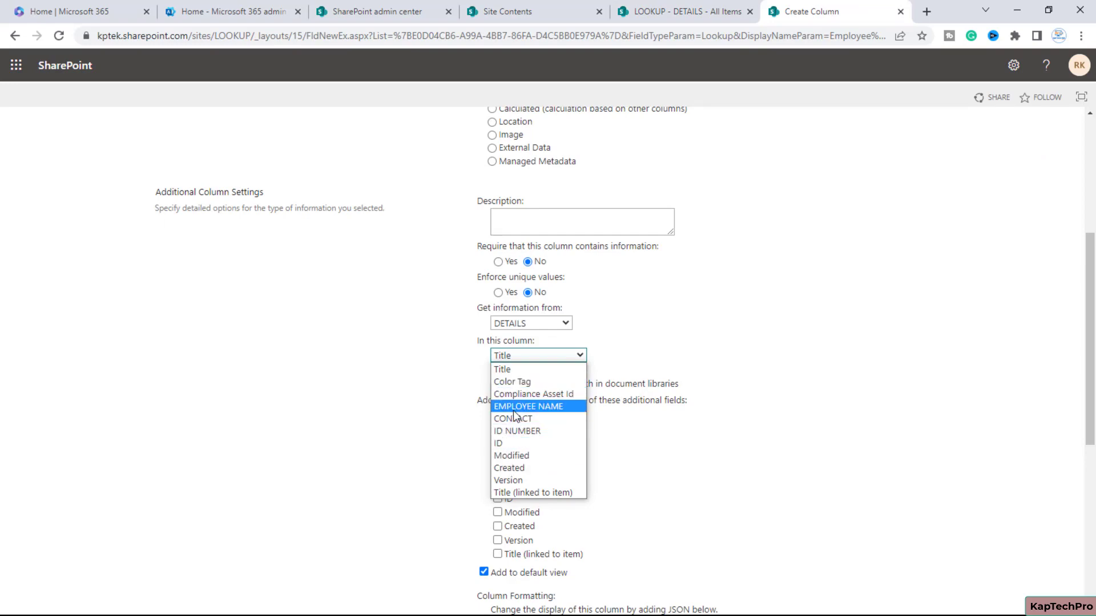
{"action": "left_click", "coordinate": [680, 12]}
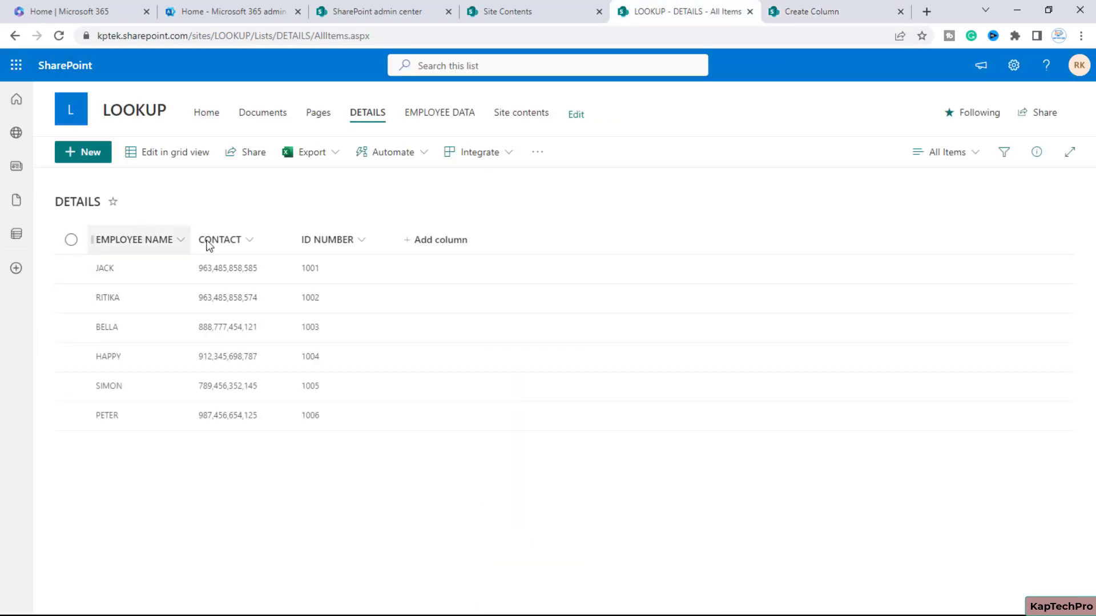
{"action": "left_click", "coordinate": [829, 6]}
{"action": "left_click", "coordinate": [530, 358]}
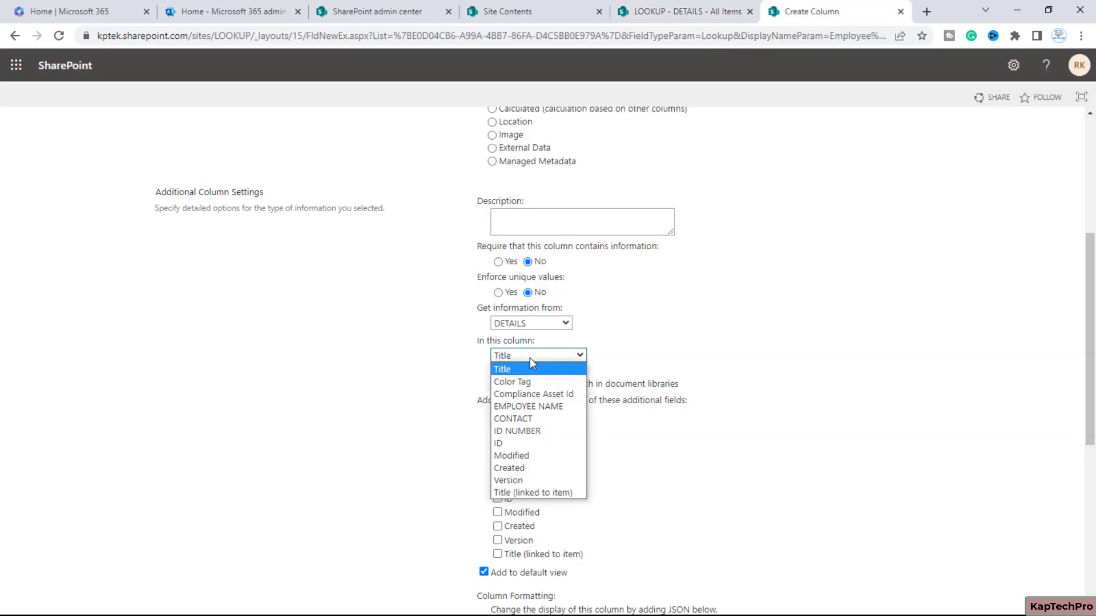
{"action": "left_click", "coordinate": [513, 410]}
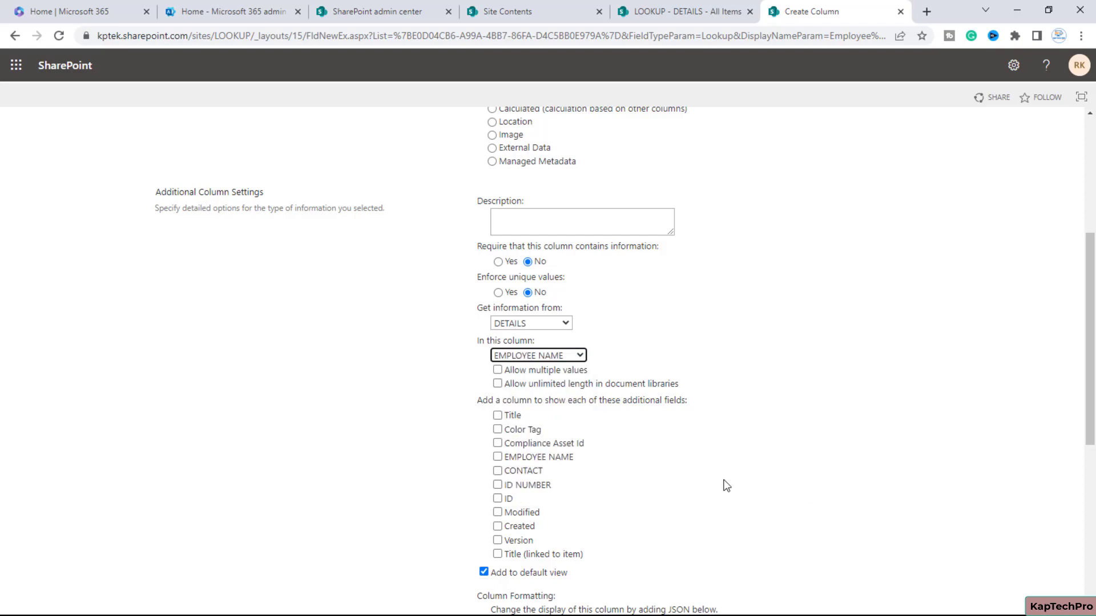
Include CONTACT and ID NUMBER as additional fields shown with the lookup column.
{"action": "scroll", "coordinate": [550, 285], "scroll_direction": "down", "scroll_amount": 1}
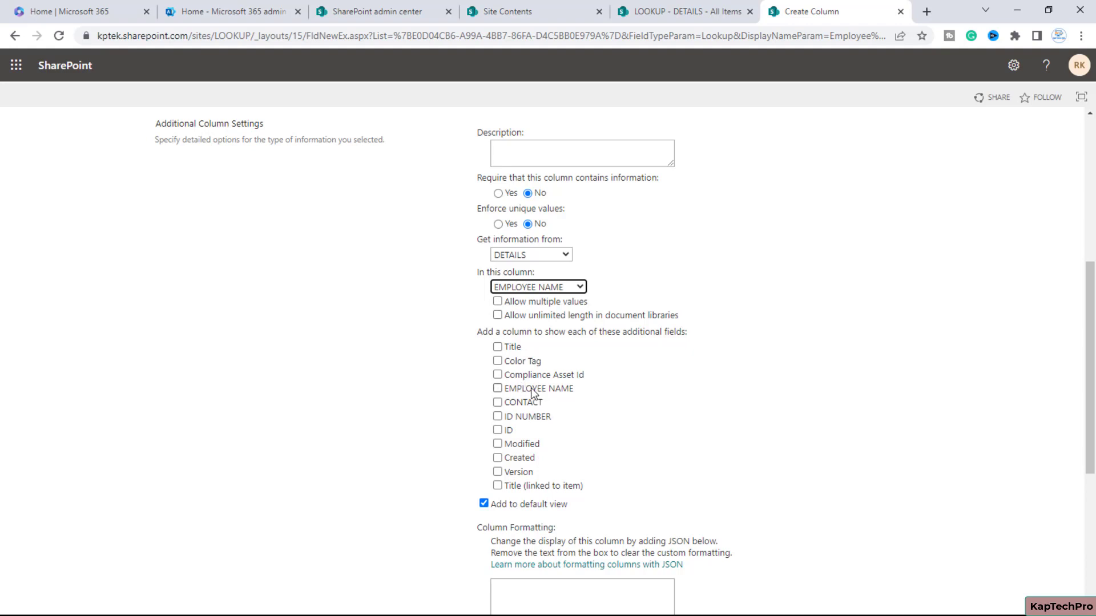
{"action": "left_click", "coordinate": [498, 402]}
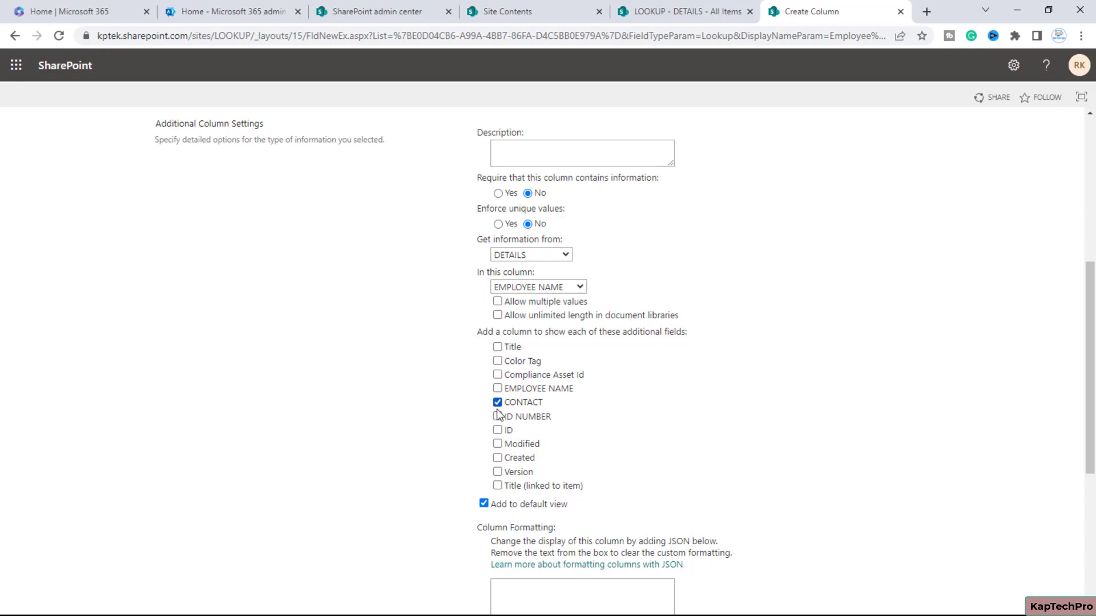
{"action": "left_click", "coordinate": [497, 416]}
{"action": "scroll", "coordinate": [604, 492], "scroll_direction": "down", "scroll_amount": 4}
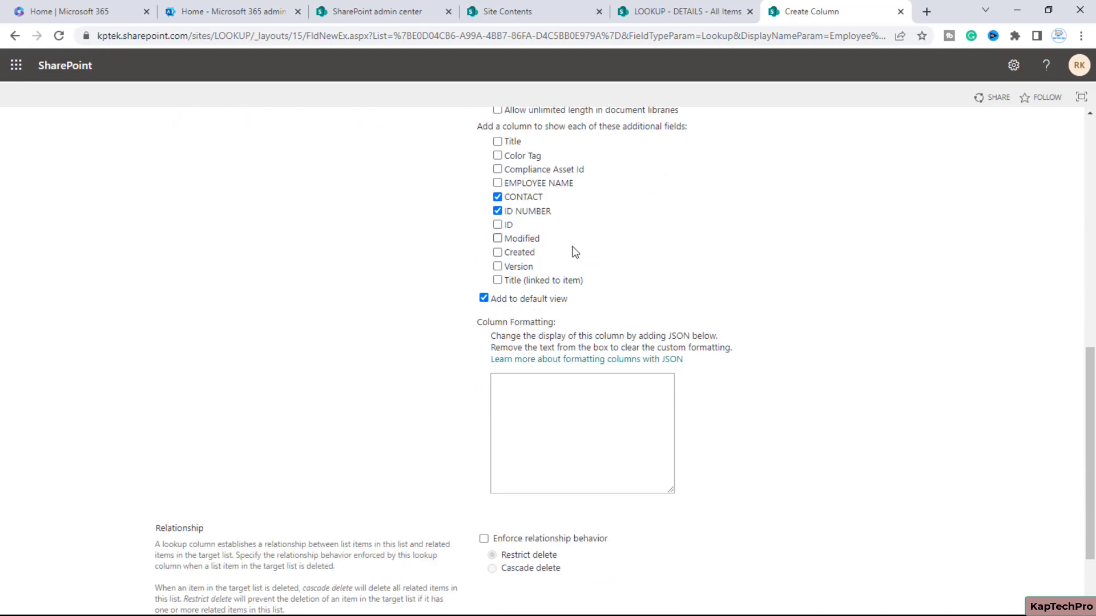
{"action": "scroll", "coordinate": [558, 409], "scroll_direction": "down", "scroll_amount": 3}
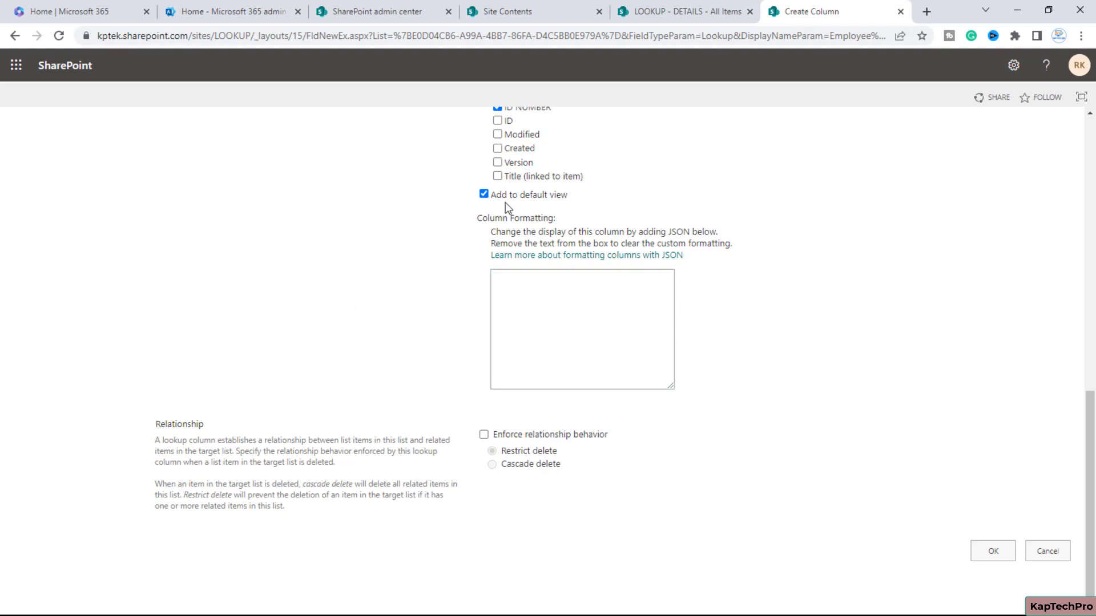
Enforce relationship behavior with Restrict delete on the lookup column, create the column and agree to index it.
{"action": "scroll", "coordinate": [511, 228], "scroll_direction": "up", "scroll_amount": 3}
{"action": "scroll", "coordinate": [481, 344], "scroll_direction": "down", "scroll_amount": 4}
{"action": "scroll", "coordinate": [255, 572], "scroll_direction": "up", "scroll_amount": 1}
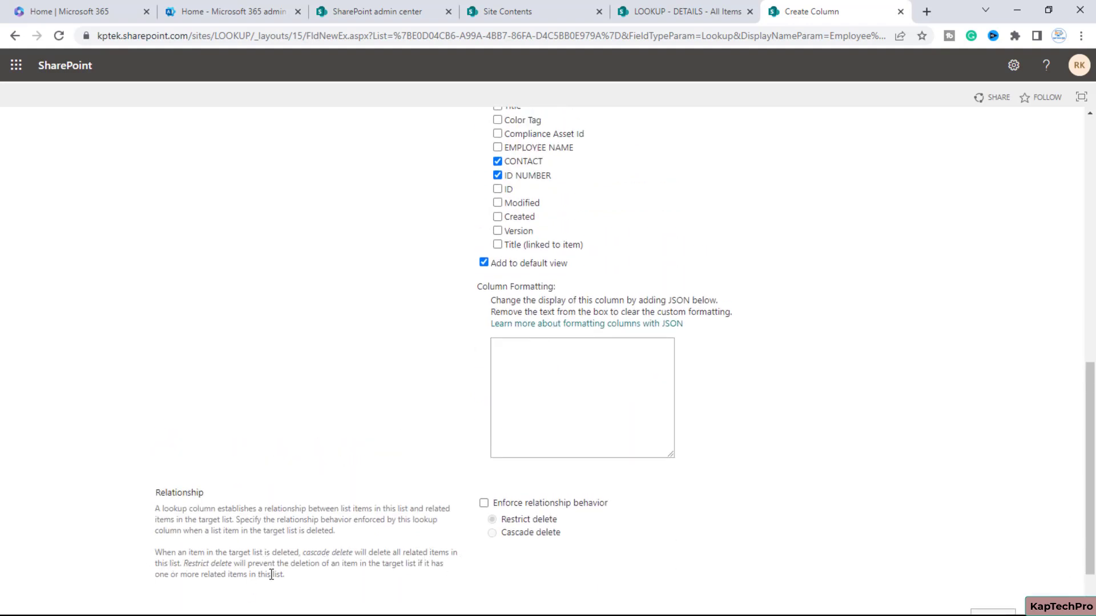
{"action": "scroll", "coordinate": [516, 536], "scroll_direction": "down", "scroll_amount": 1}
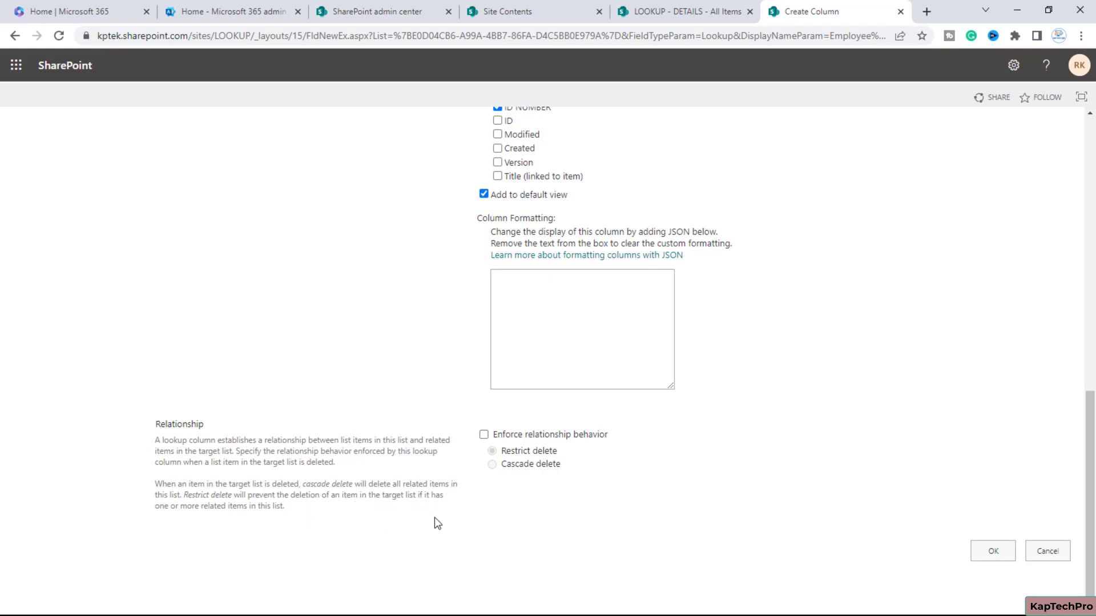
{"action": "left_click", "coordinate": [484, 434]}
{"action": "left_click", "coordinate": [984, 549]}
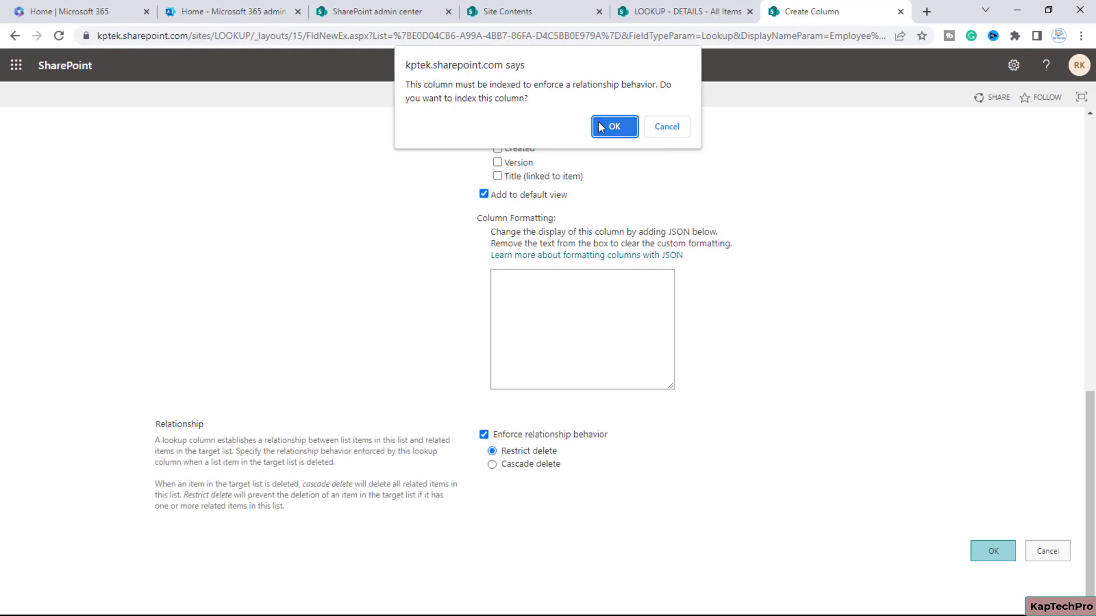
{"action": "left_click", "coordinate": [615, 127]}
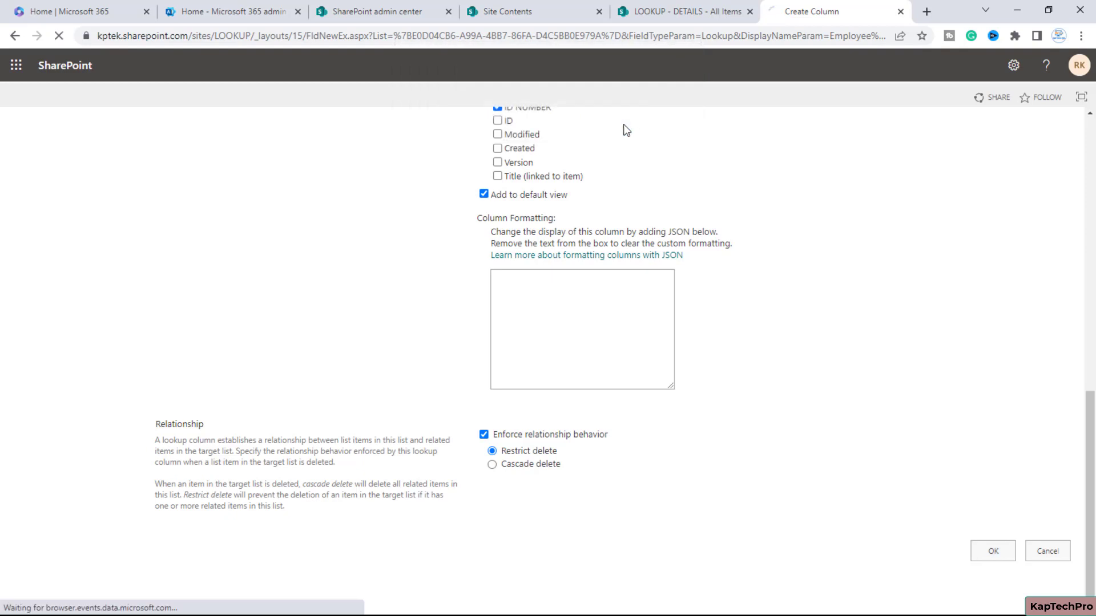
Widen the Employee Name:CONTACT and Employee Name:ID NUMBER columns so their full headings fit.
{"action": "left_click", "coordinate": [219, 162]}
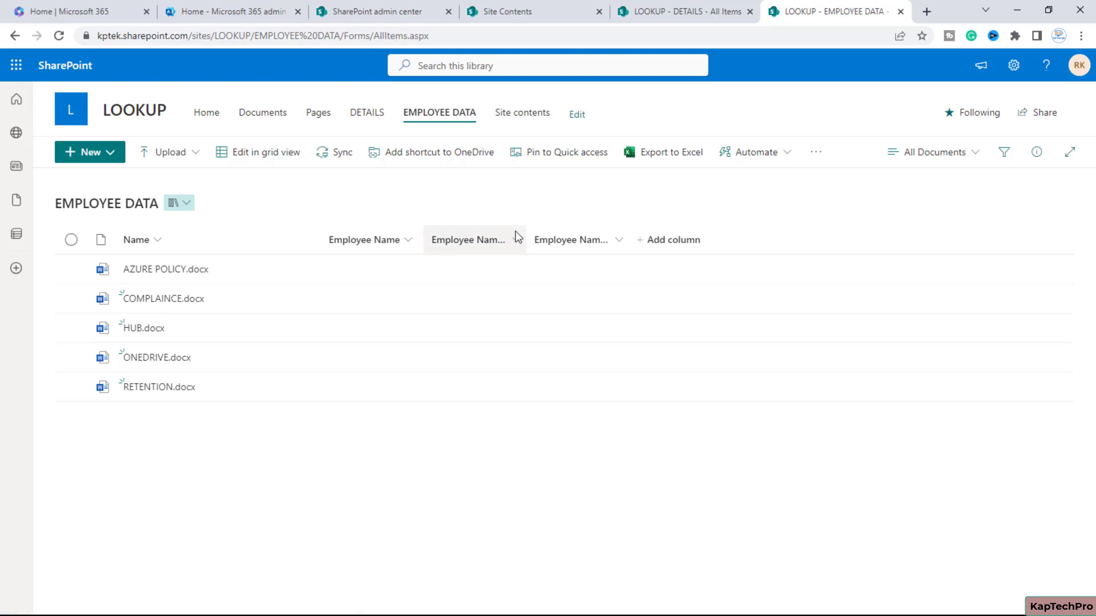
{"action": "left_click_drag", "start_coordinate": [524, 231], "coordinate": [618, 236]}
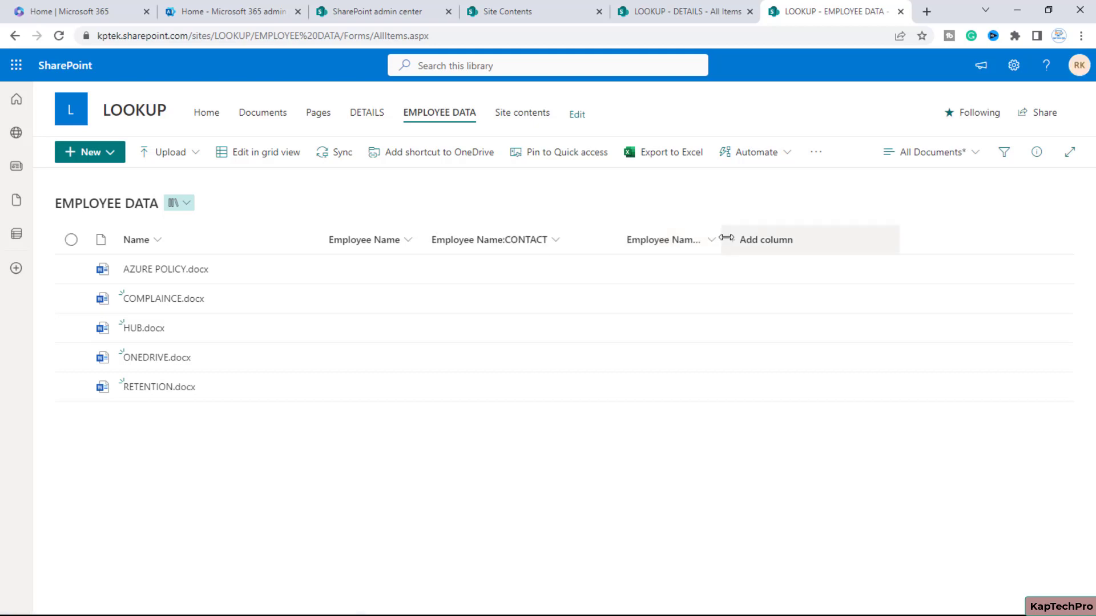
{"action": "double_click", "coordinate": [721, 237]}
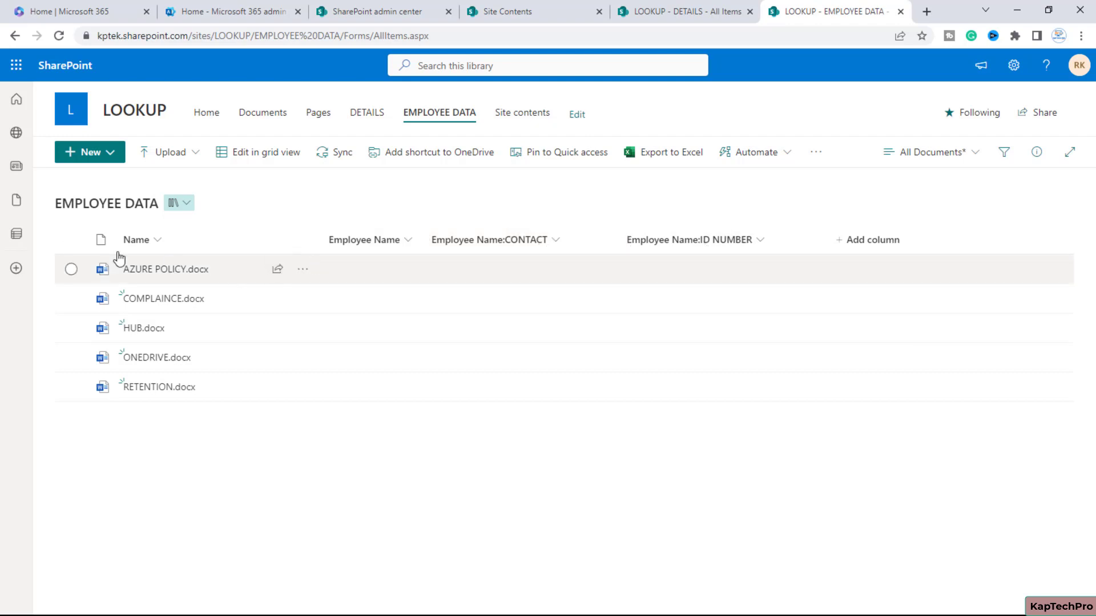
Assign the first employee in the lookup options as the Employee Name of AZURE POLICY.docx and close its details.
{"action": "left_click", "coordinate": [71, 269]}
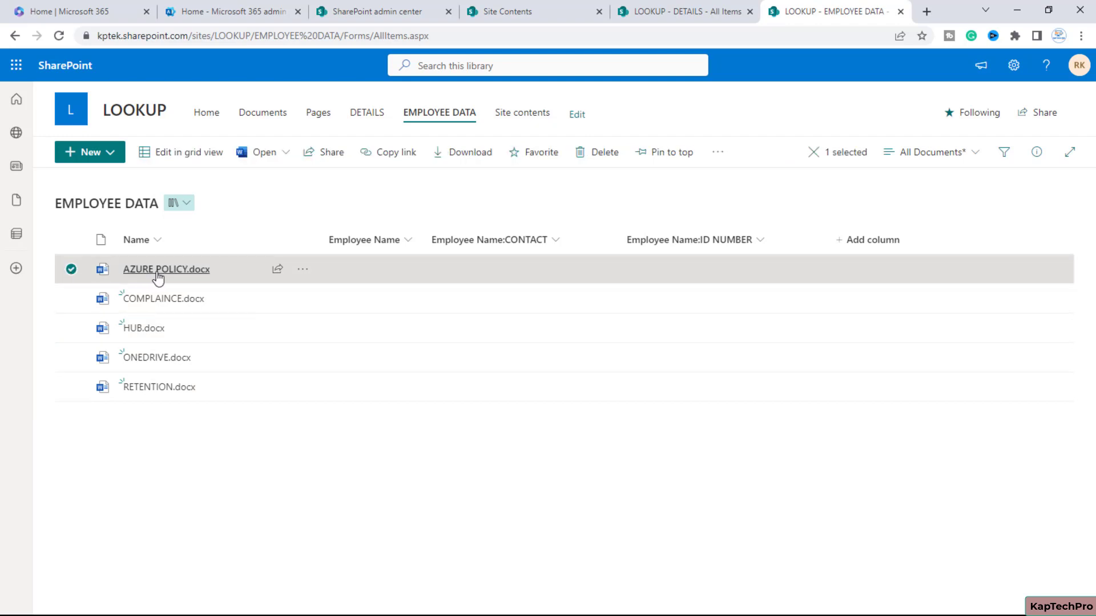
{"action": "left_click", "coordinate": [1037, 153]}
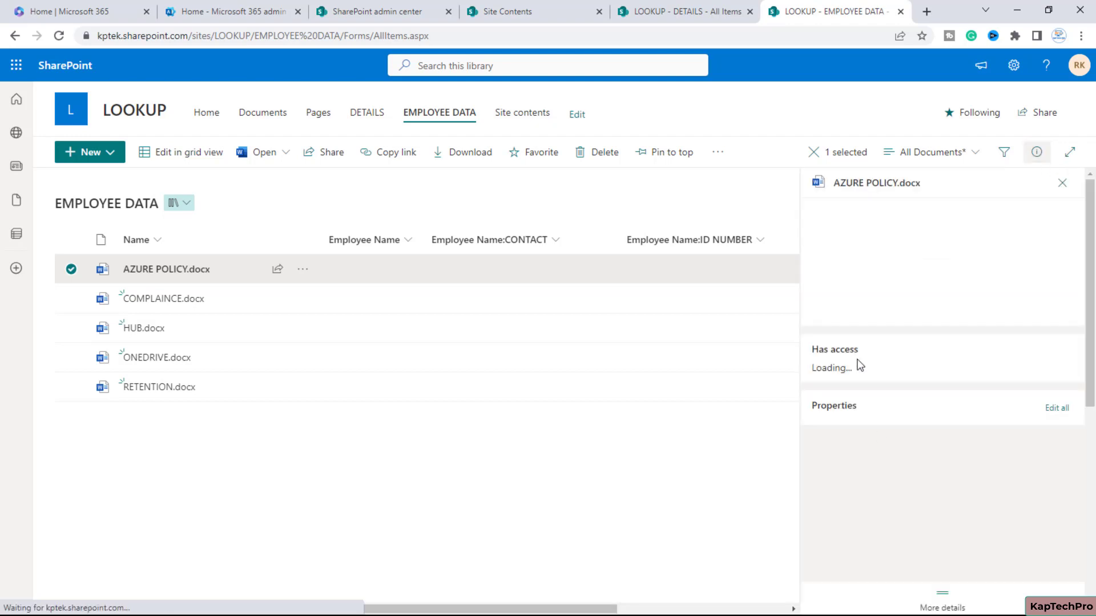
{"action": "left_click", "coordinate": [858, 334]}
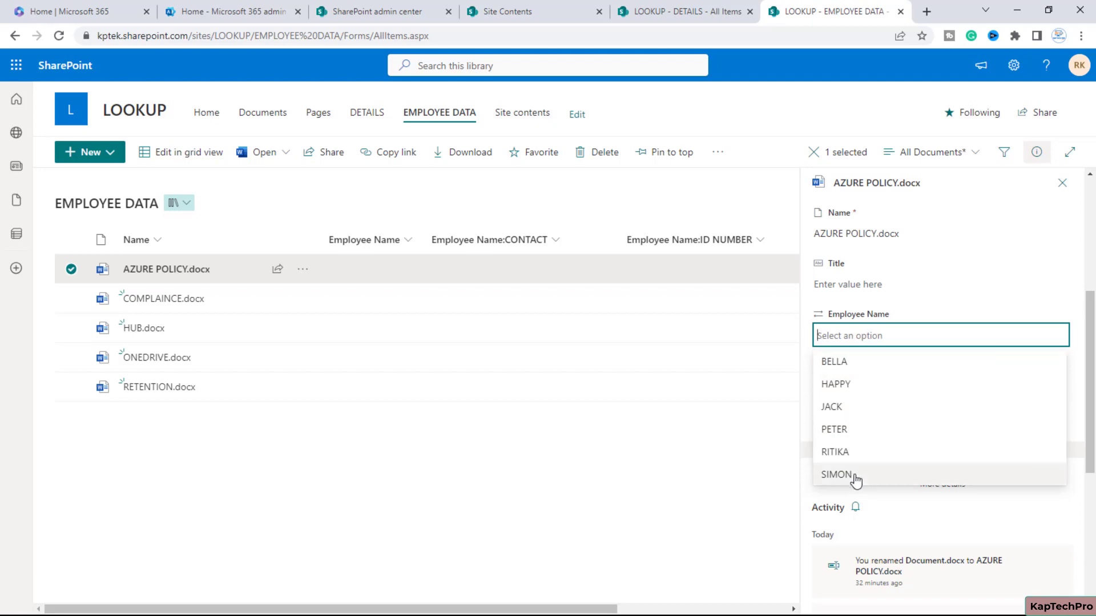
{"action": "left_click", "coordinate": [674, 9]}
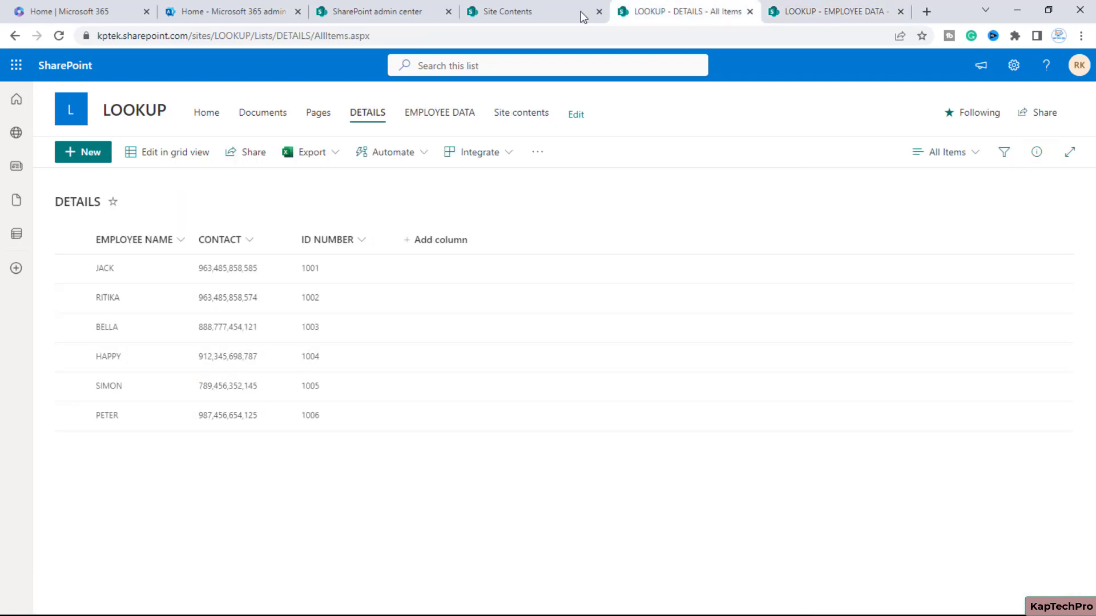
{"action": "left_click", "coordinate": [834, 12]}
{"action": "left_click", "coordinate": [835, 362]}
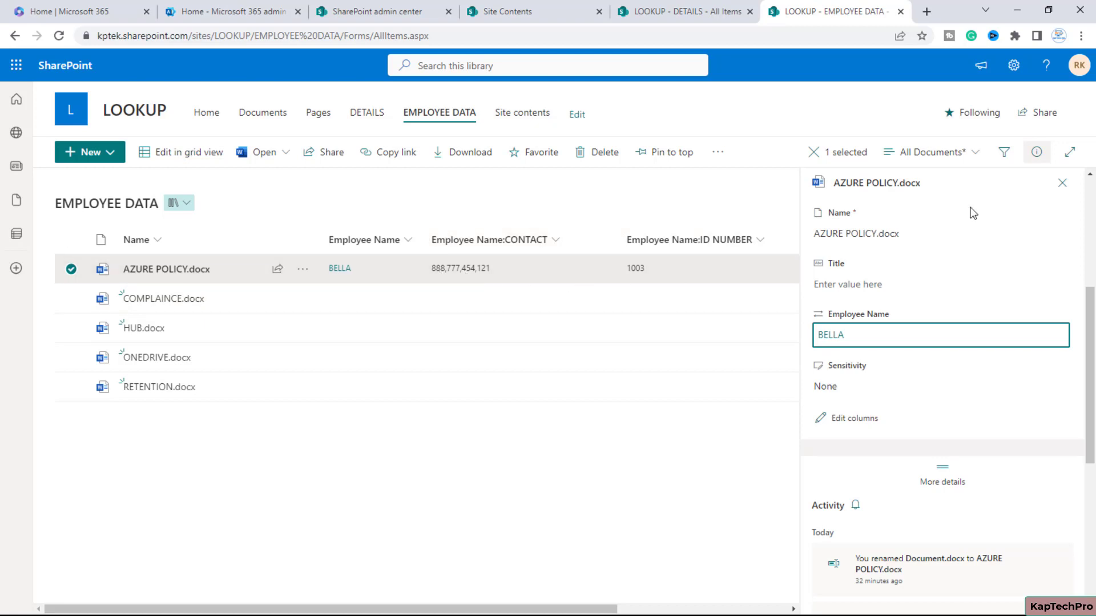
{"action": "left_click", "coordinate": [1066, 184]}
{"action": "left_click", "coordinate": [1066, 184]}
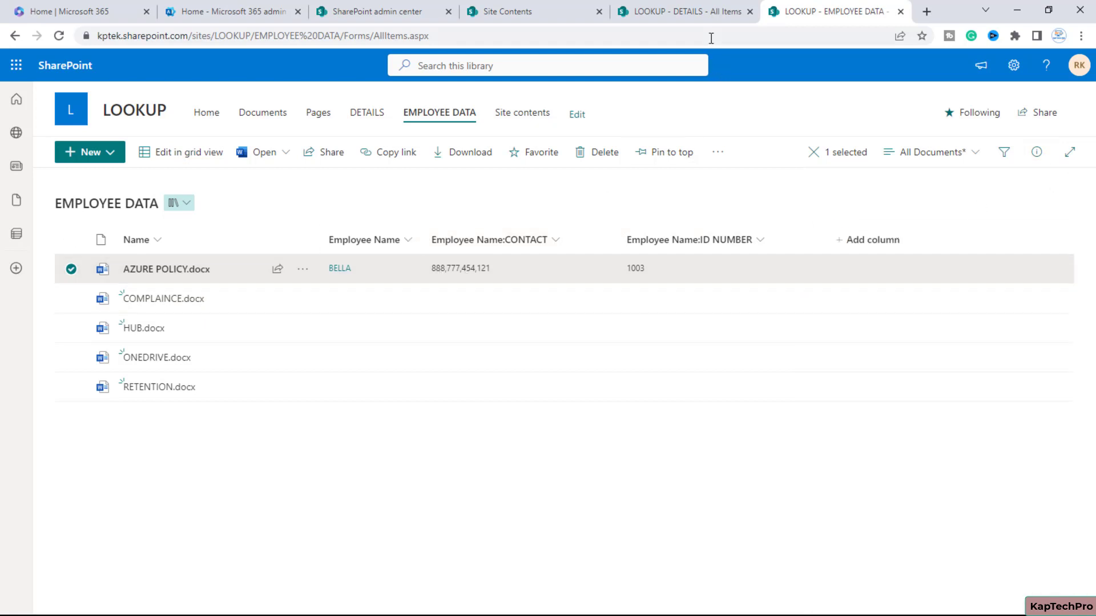
Compare the looked-up contact and ID number of AZURE POLICY.docx with the DETAILS list, and select COMPLAINCE.docx instead.
{"action": "left_click", "coordinate": [707, 11]}
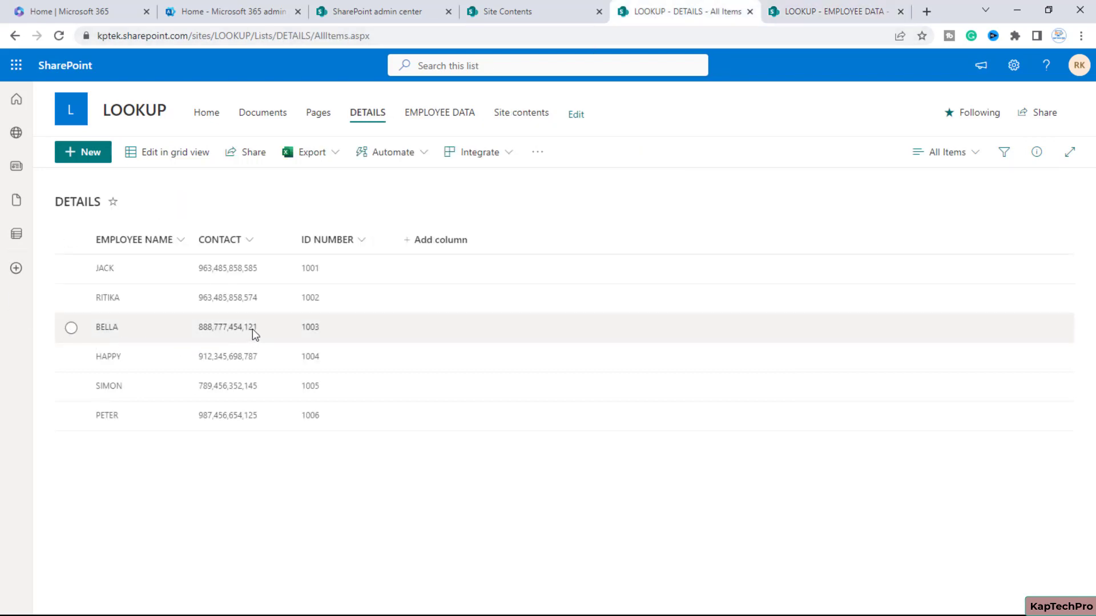
{"action": "left_click", "coordinate": [789, 4]}
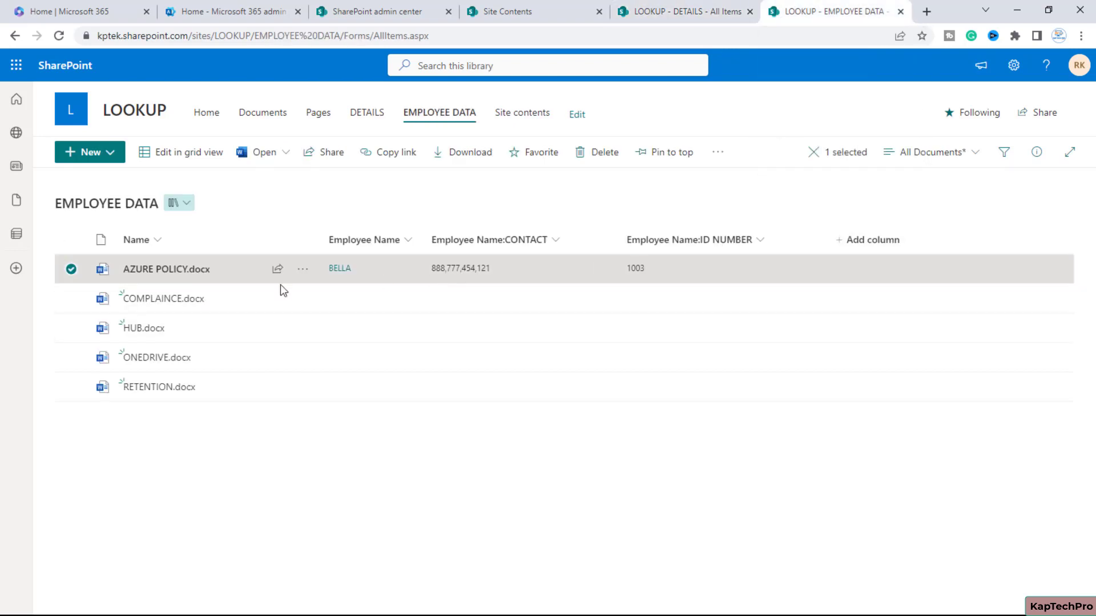
{"action": "left_click", "coordinate": [71, 269]}
{"action": "left_click", "coordinate": [70, 298]}
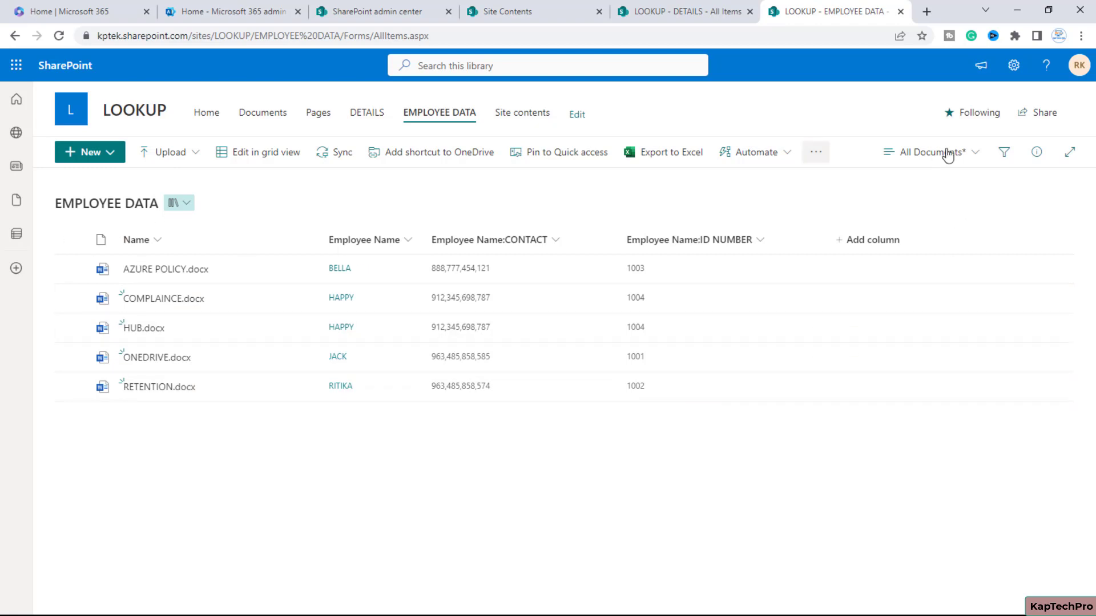
Try filtering the library by the first listed Employee Name, review the CONTACT and ID NUMBER filters, and close the filters with none applied.
{"action": "left_click", "coordinate": [1004, 153]}
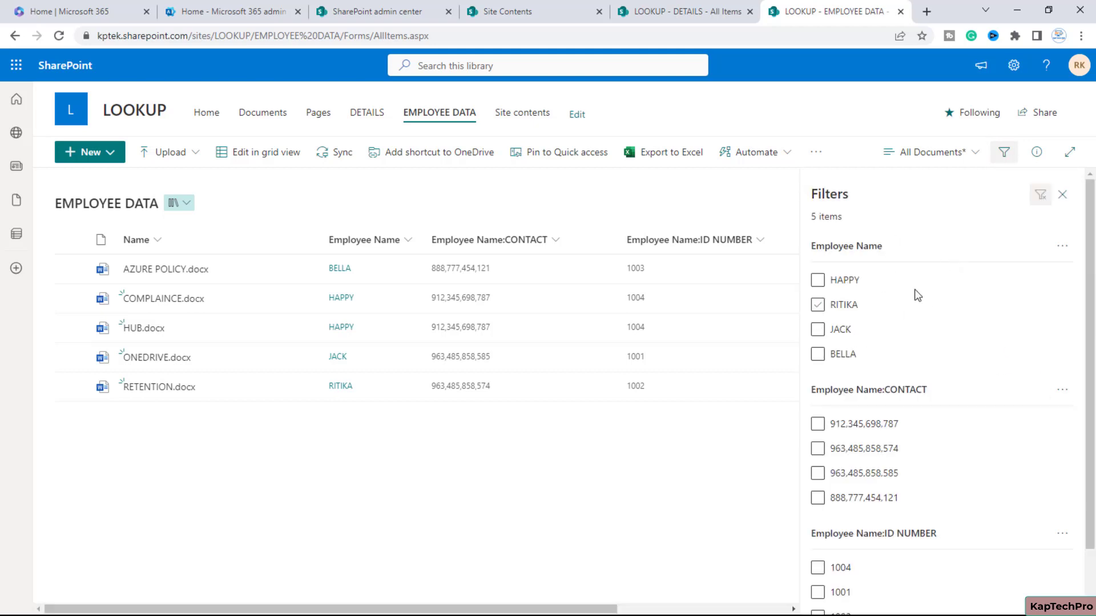
{"action": "left_click", "coordinate": [818, 282]}
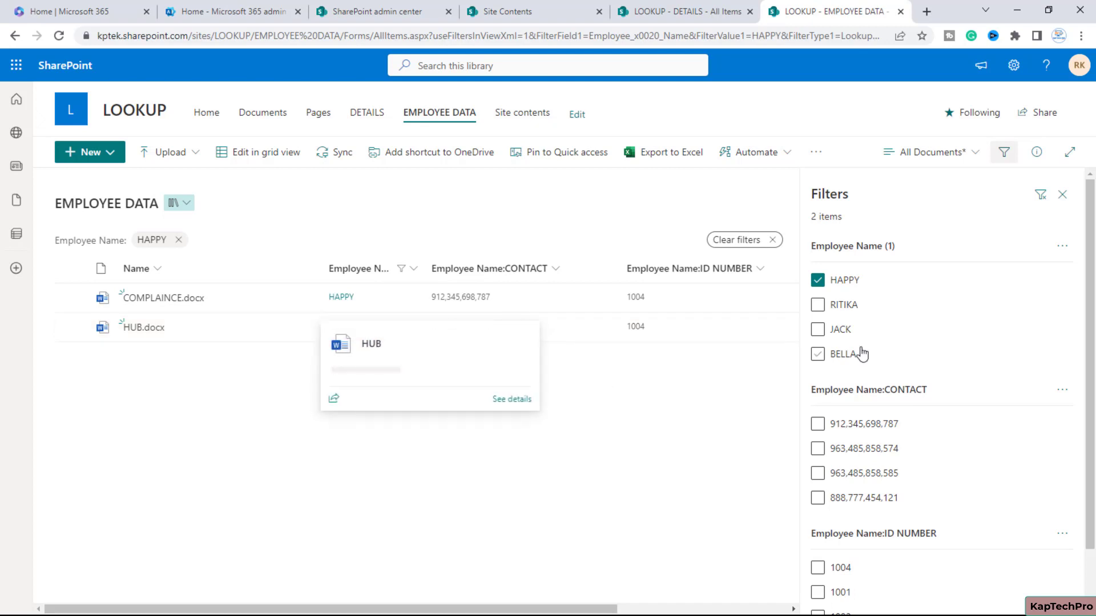
{"action": "scroll", "coordinate": [854, 363], "scroll_direction": "down", "scroll_amount": 2}
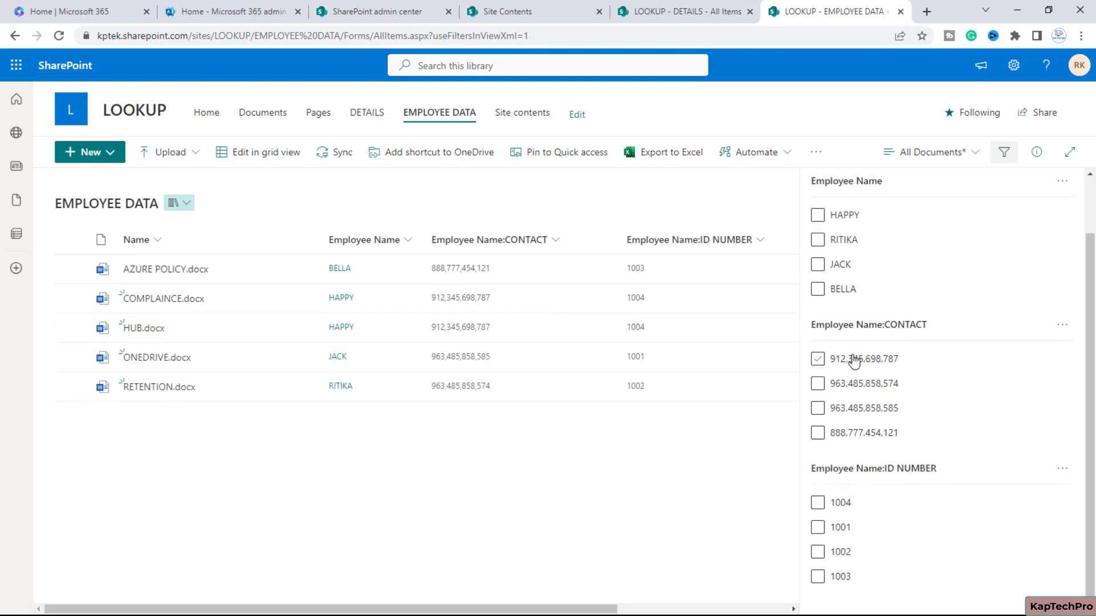
{"action": "scroll", "coordinate": [847, 360], "scroll_direction": "up", "scroll_amount": 2}
{"action": "scroll", "coordinate": [883, 529], "scroll_direction": "down", "scroll_amount": 2}
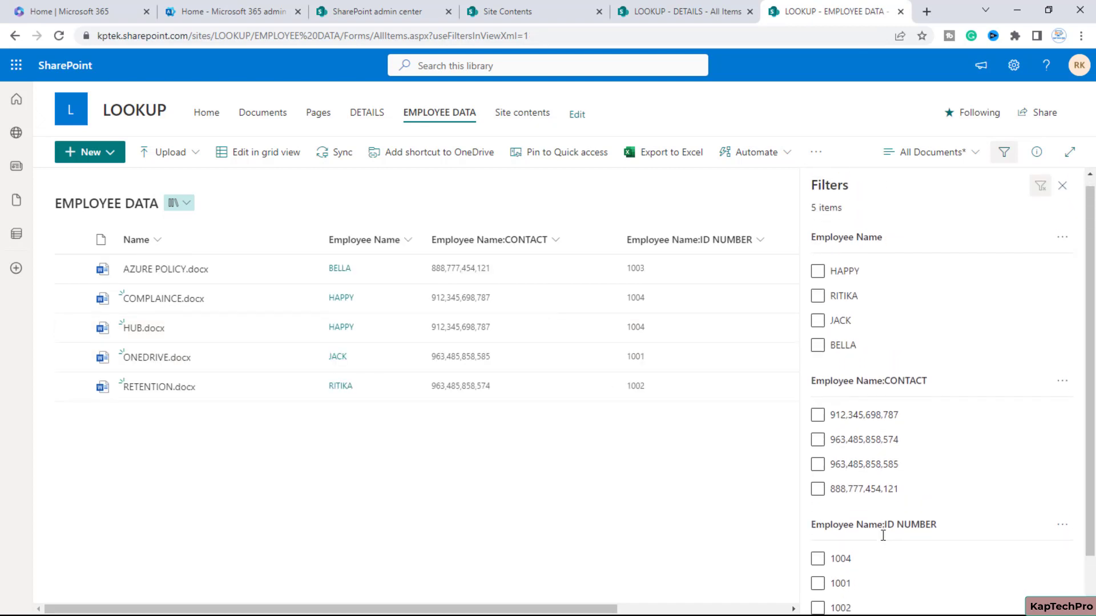
{"action": "scroll", "coordinate": [884, 541], "scroll_direction": "up", "scroll_amount": 5}
{"action": "left_click", "coordinate": [1062, 190]}
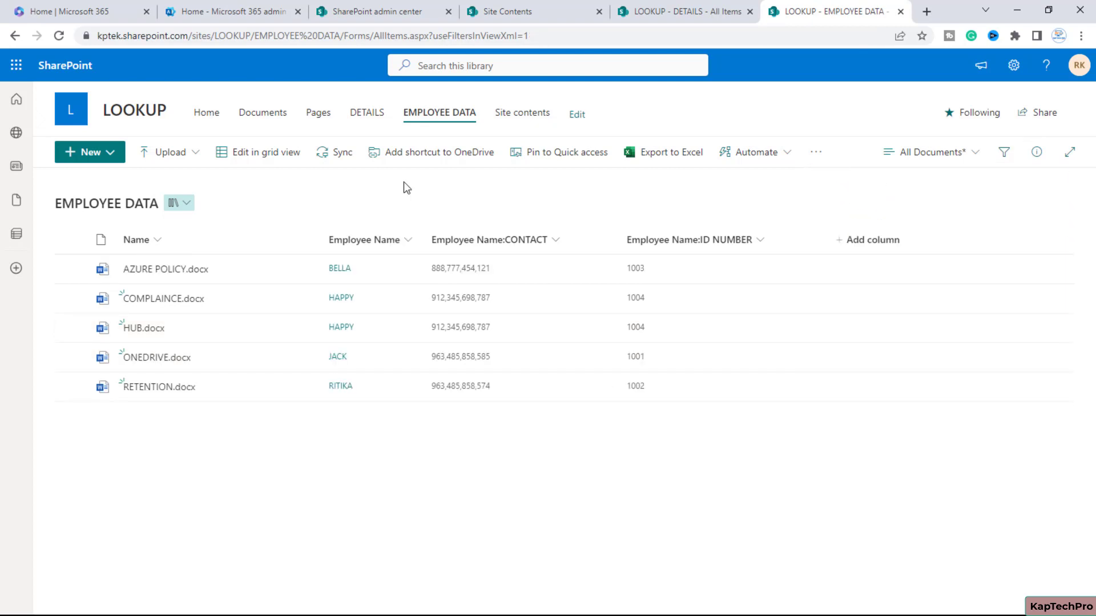